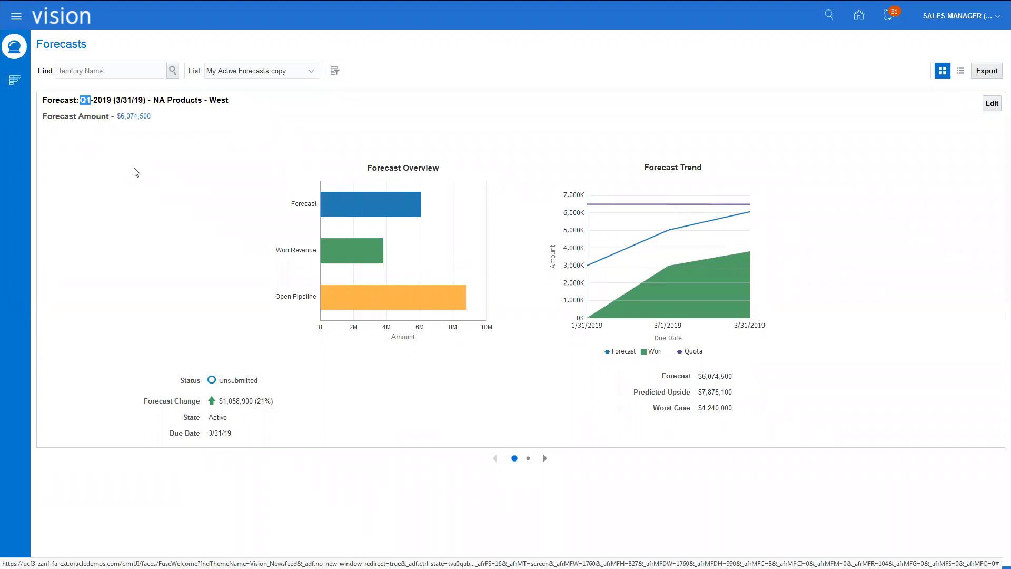
Step: Open the Q1-2019 NA Products - West forecast for editing and view its breakdown by product
left_click(86, 103)
left_click(988, 105)
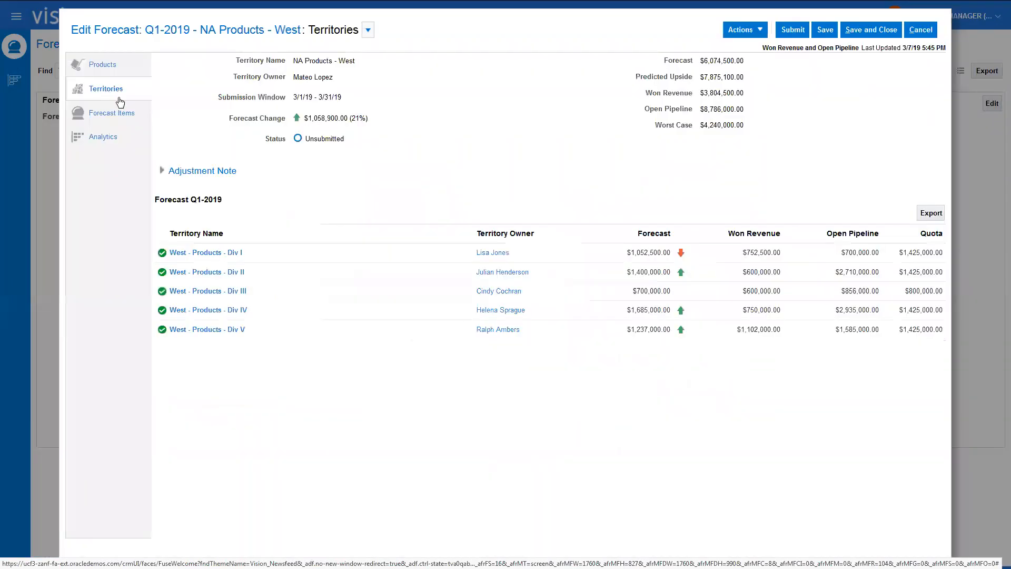
left_click(103, 65)
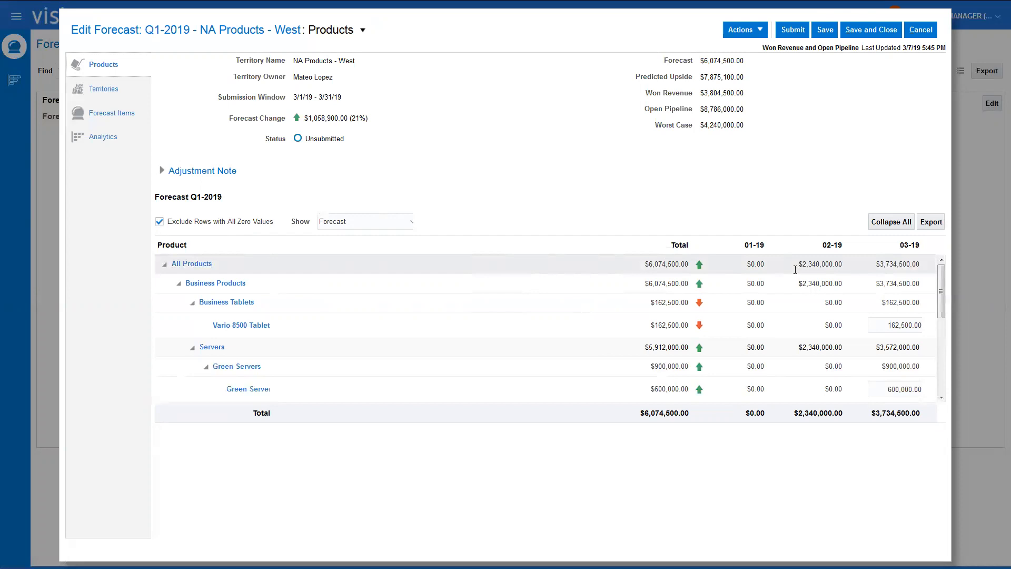
Step: Review the forecast items and their win percentages, forecast amounts and predicted upside
left_click(136, 114)
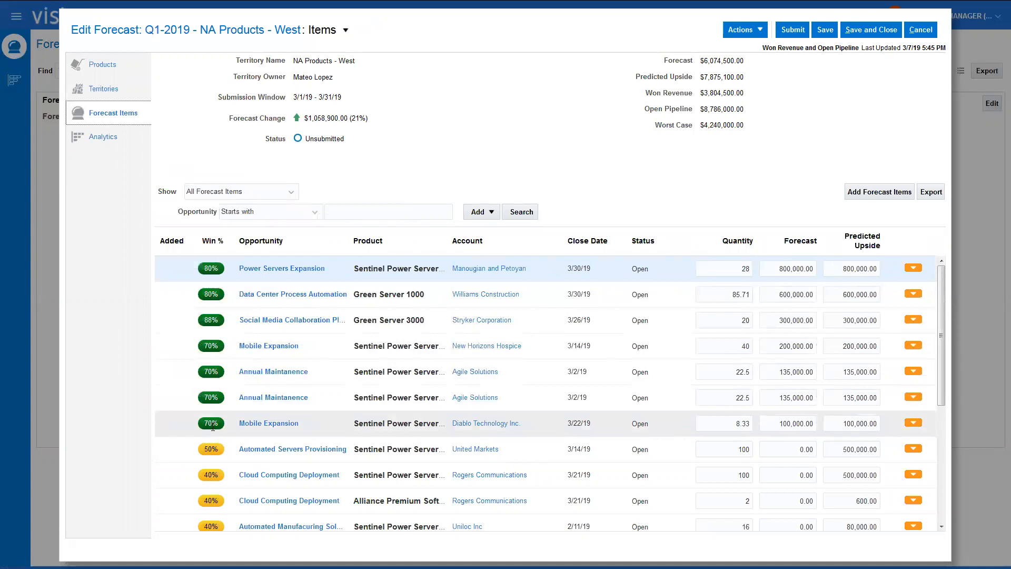
left_click_drag(938, 354, 939, 388)
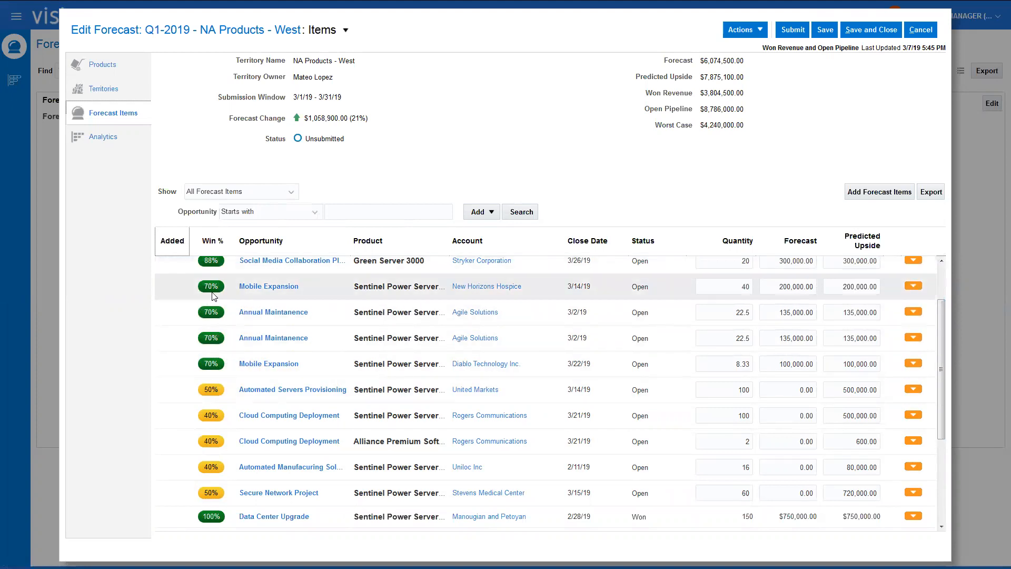
mouse_move(214, 297)
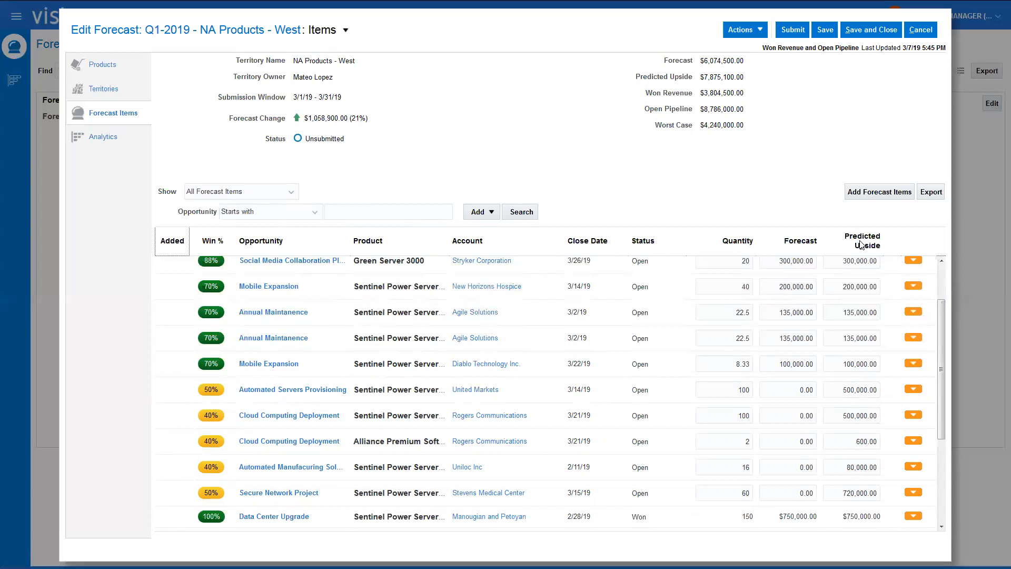
Step: Check the territories of the forecast and filter the forecast items to West - Products - Div IV
left_click(104, 89)
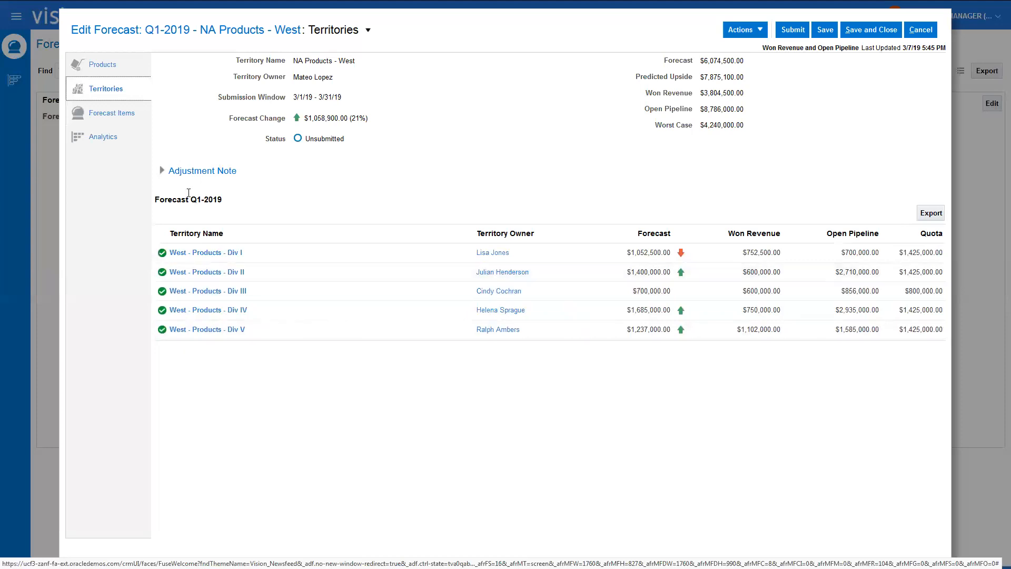
left_click(130, 119)
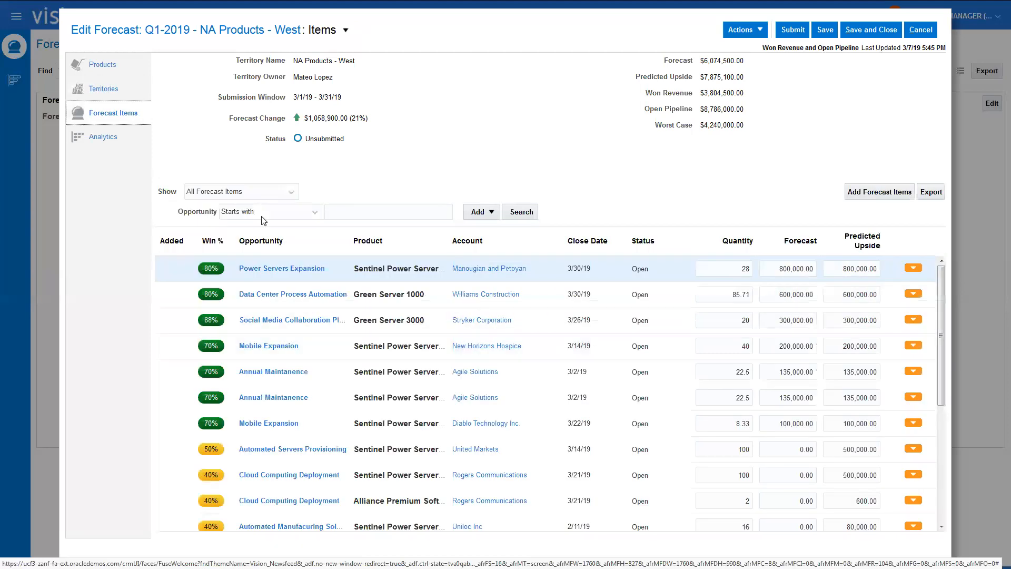
left_click(256, 192)
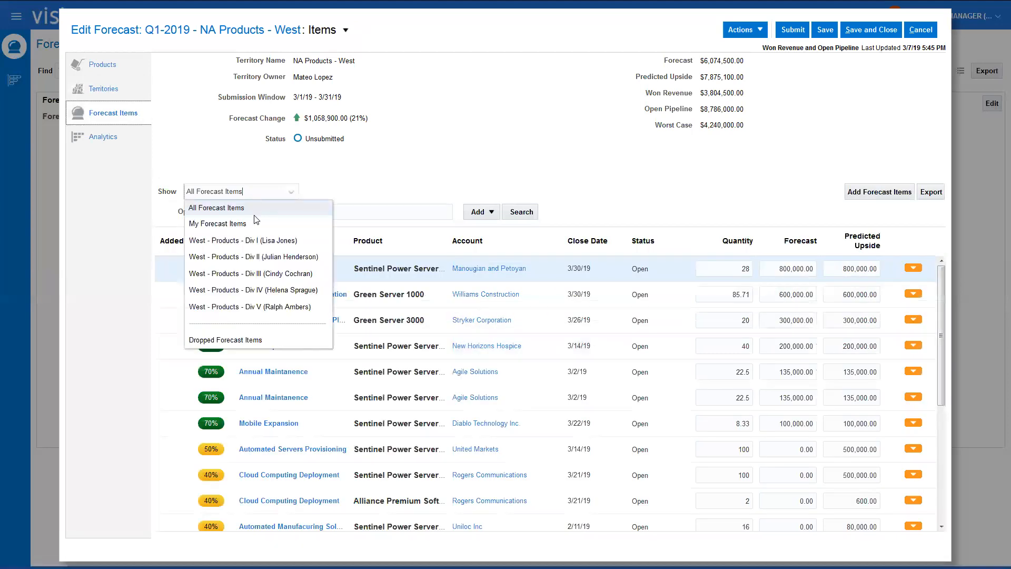
left_click(258, 289)
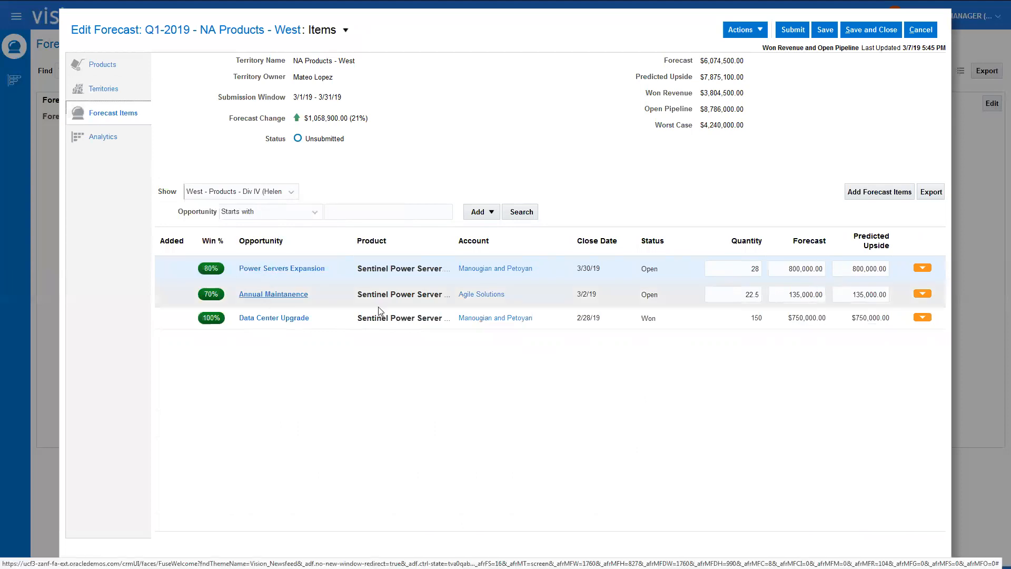
Step: Inspect the sales credits of Sentinel Power Server 3000 and Supremo Coffee in the Annual Maintanence opportunity, and return to the forecast
left_click(274, 294)
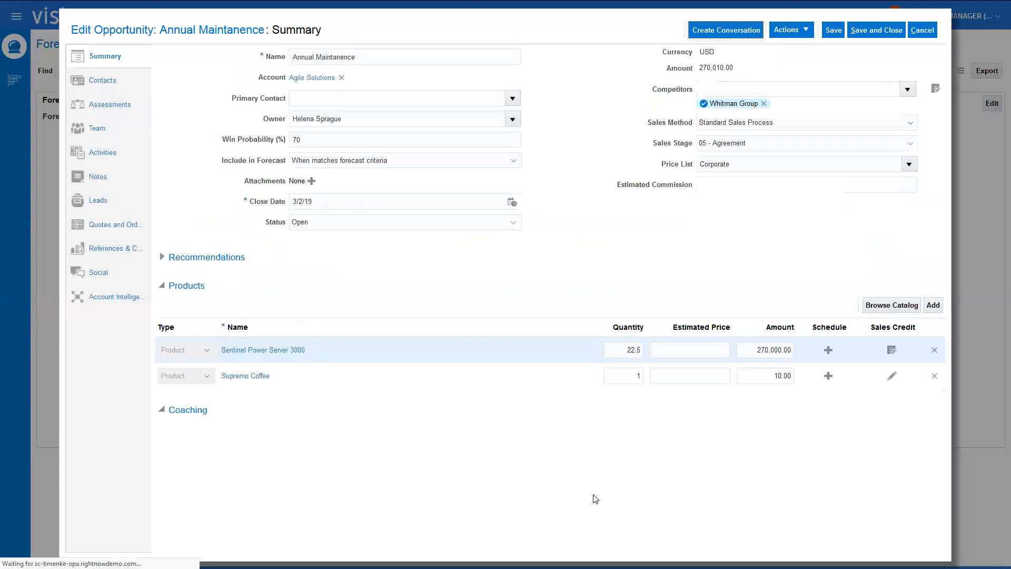
left_click(892, 350)
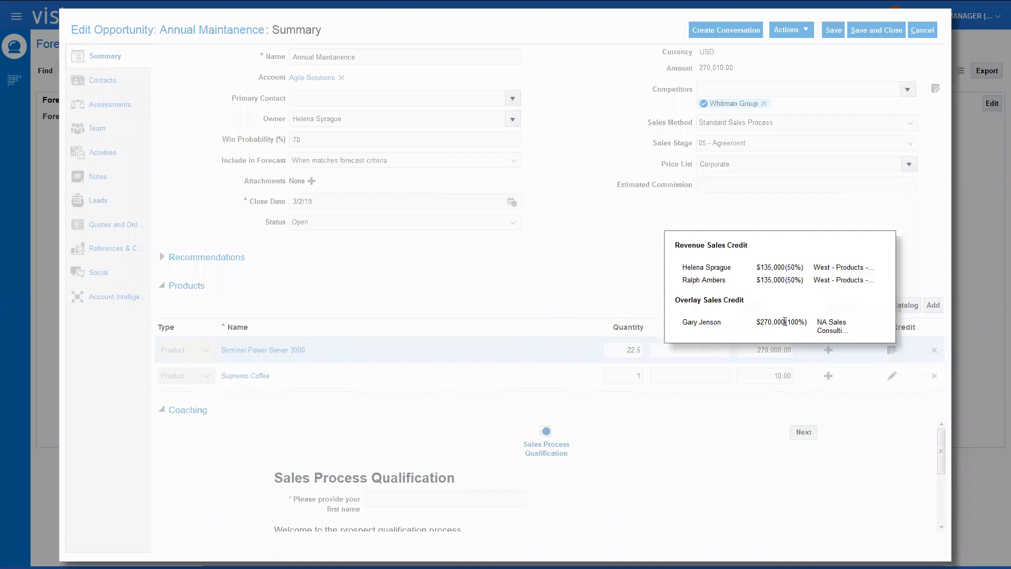
left_click(313, 374)
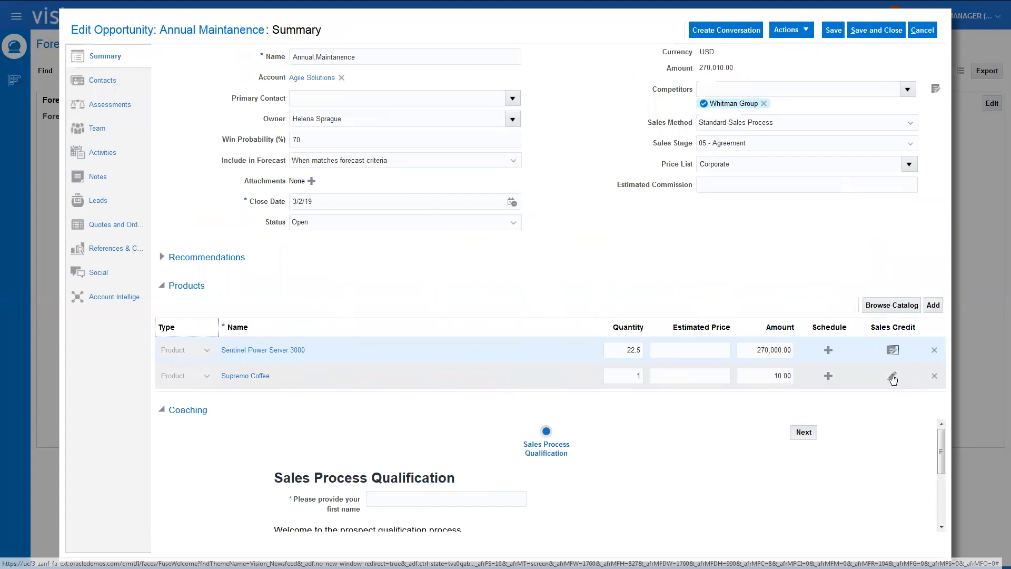
left_click(892, 377)
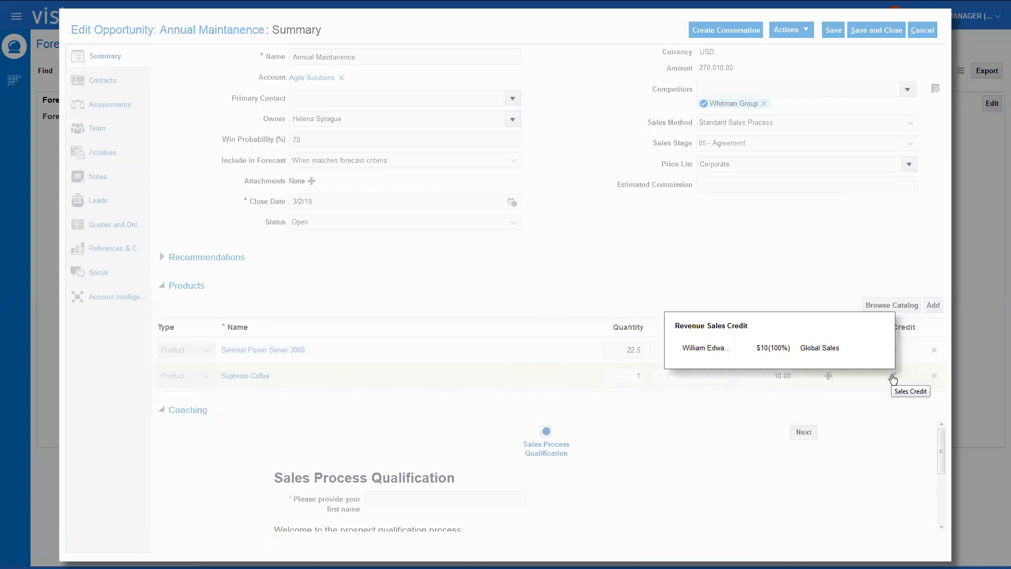
left_click(922, 30)
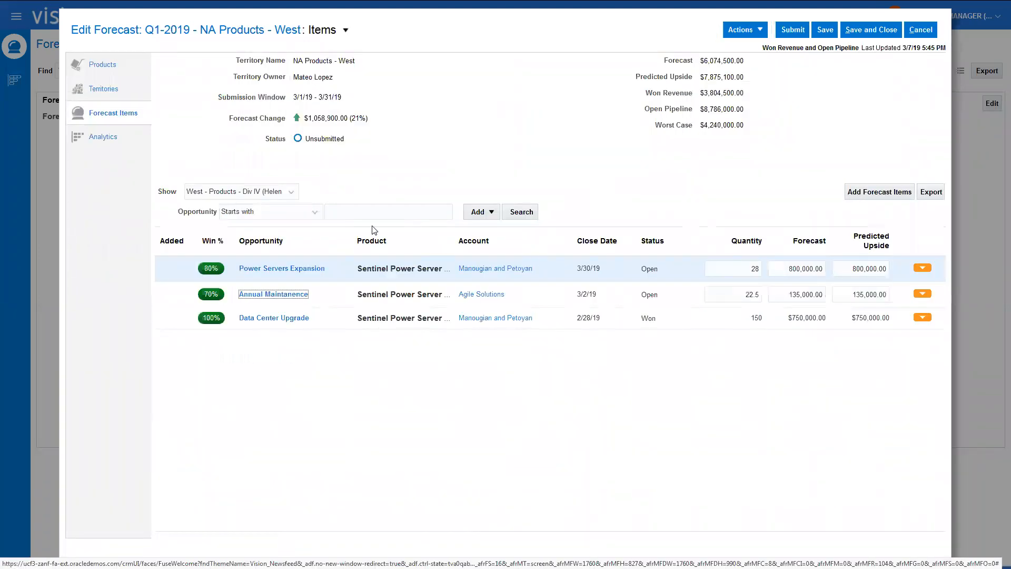
Step: Return to the territory breakdown and examine the forecast change details of West - Products - Div I
left_click(256, 192)
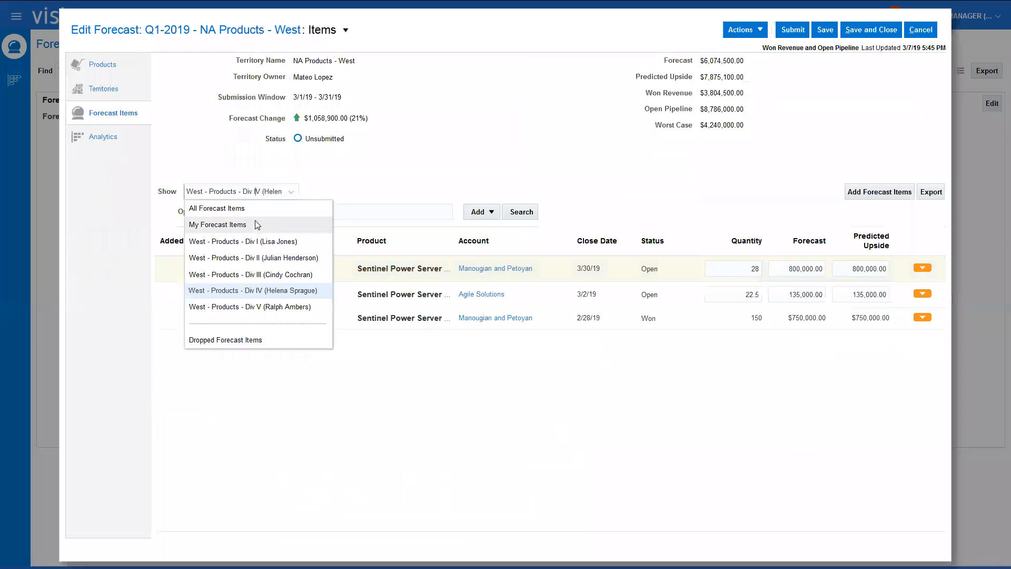
left_click(107, 89)
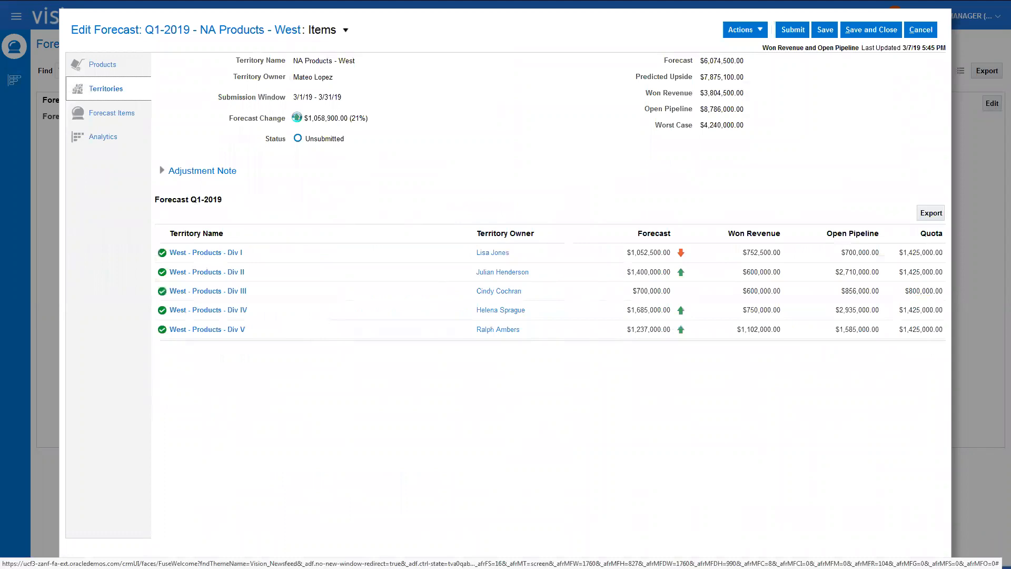
mouse_move(298, 120)
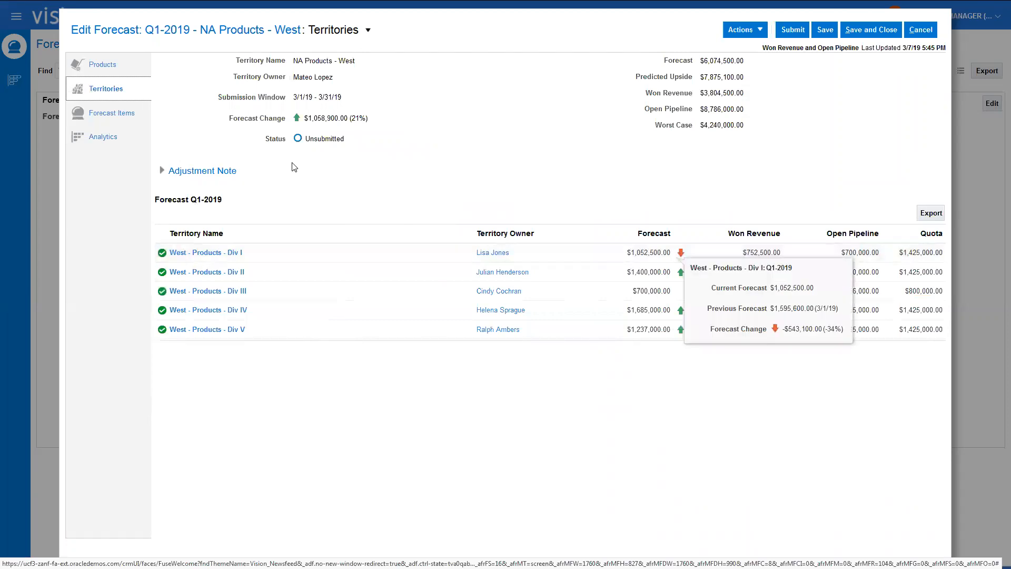
Step: Filter the forecast items to the West - Products - Div I territory
left_click(116, 120)
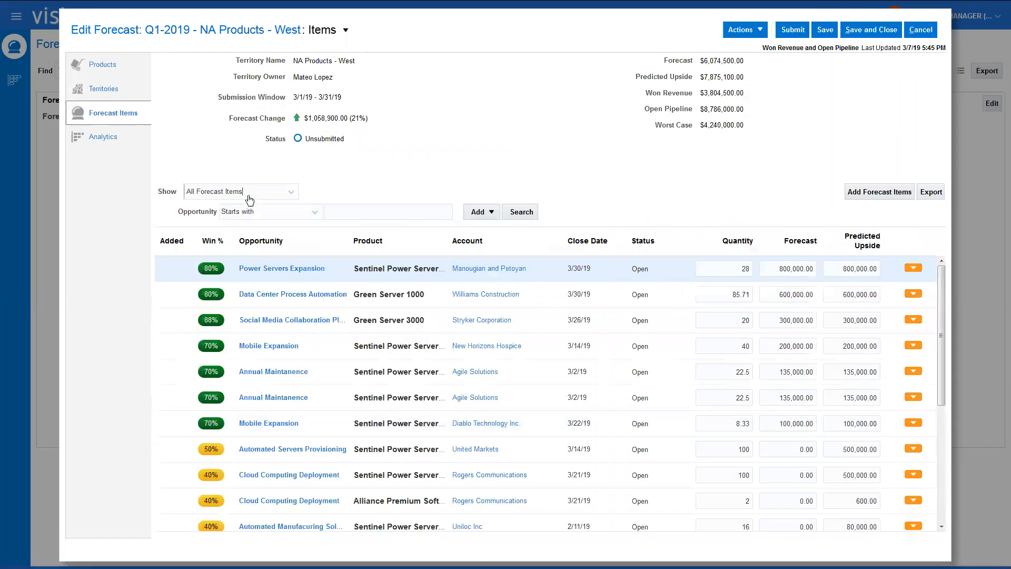
left_click(249, 196)
left_click(263, 241)
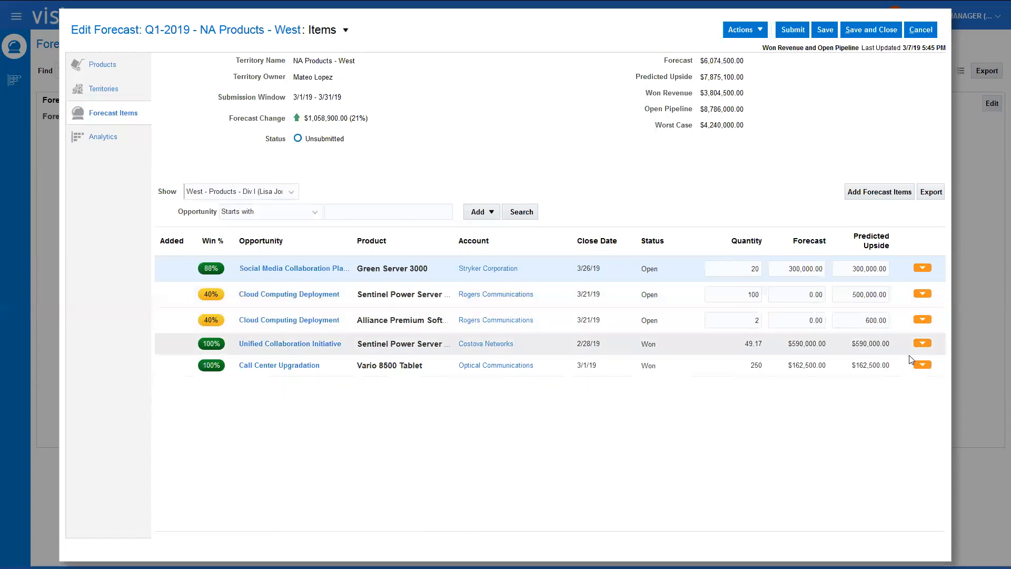
Step: View the item snapshots of the Vario 8500 Tablet in the Call Center Upgradation opportunity and close them
left_click(922, 364)
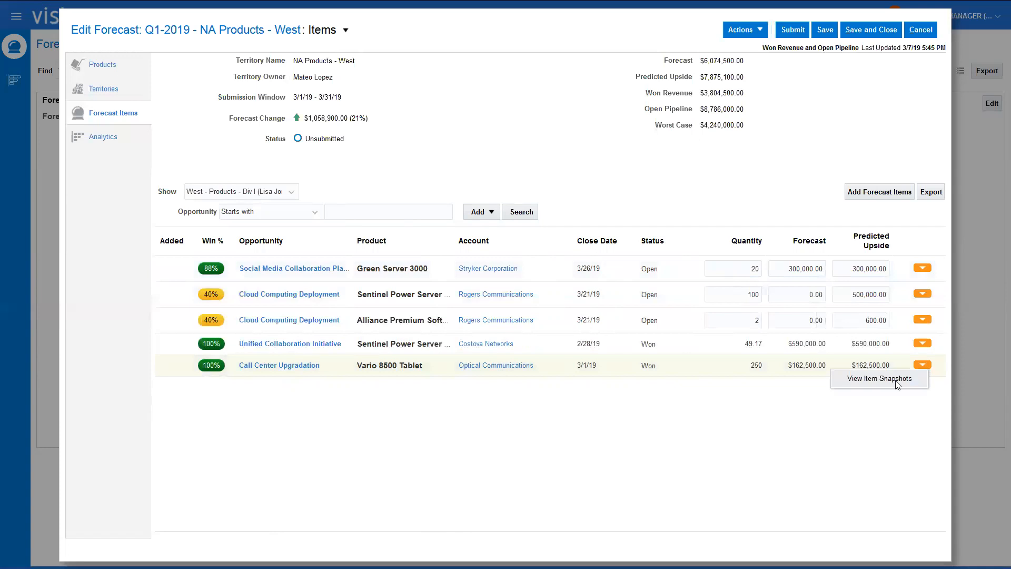
left_click(896, 382)
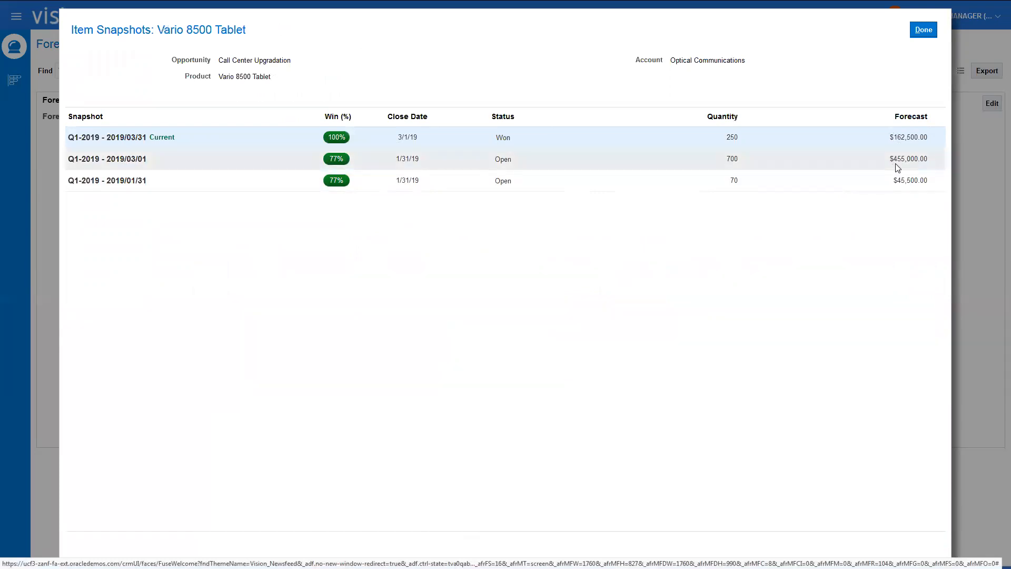
left_click(930, 27)
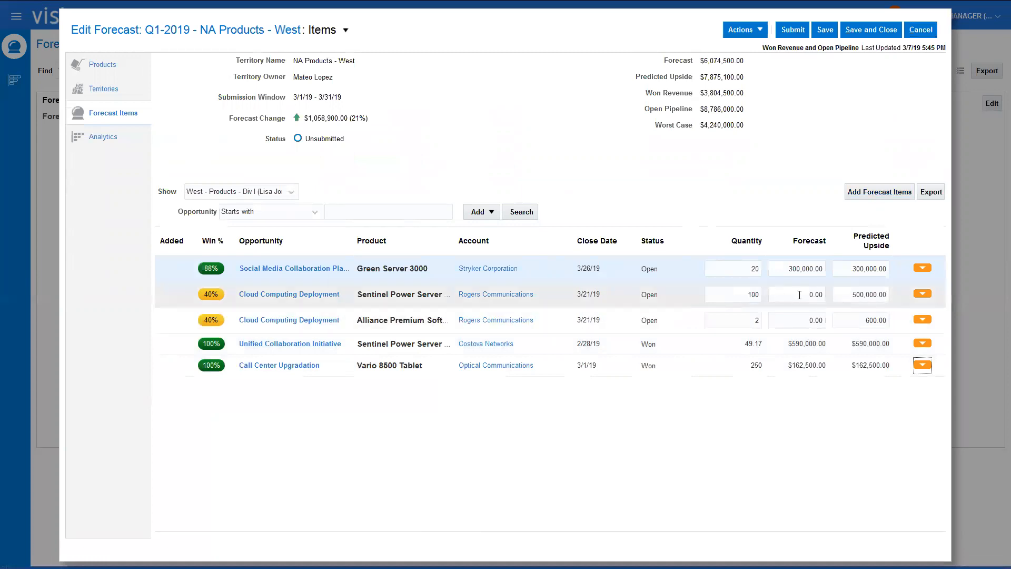
Step: Remove the Cloud Computing Deployment item for the Alliance Premium product from the forecast and save the forecast
left_click(922, 320)
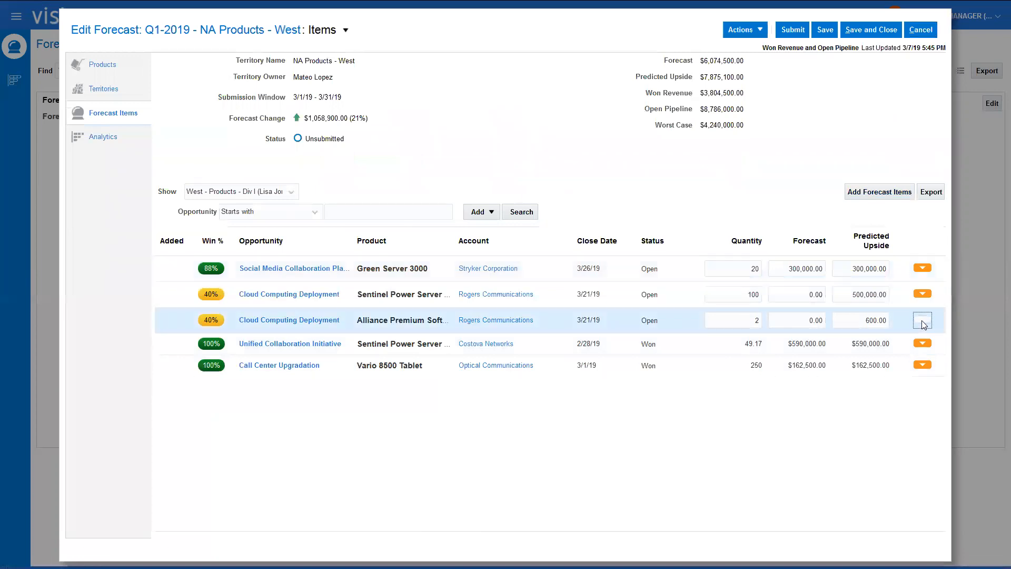
left_click(921, 320)
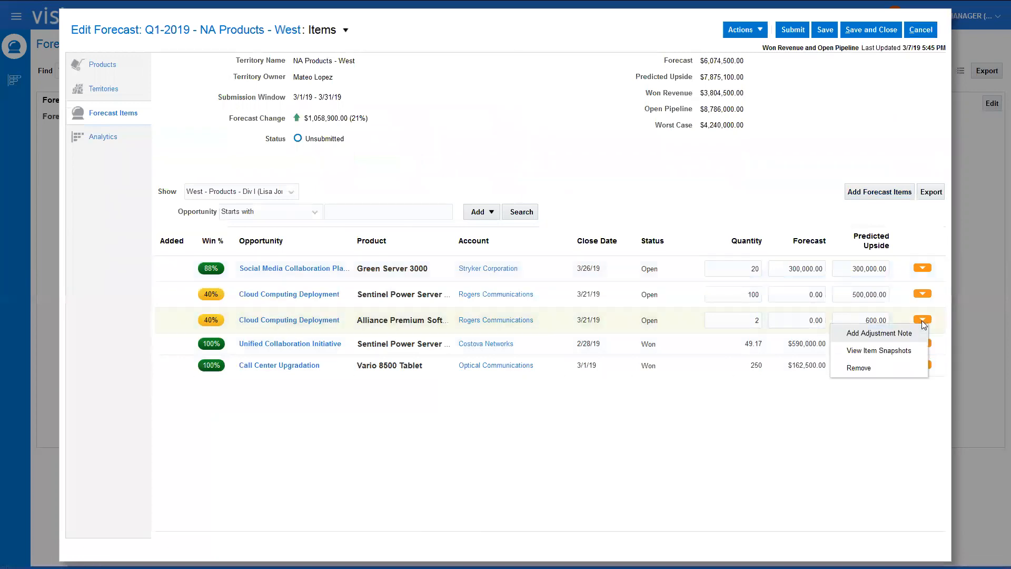
left_click(874, 368)
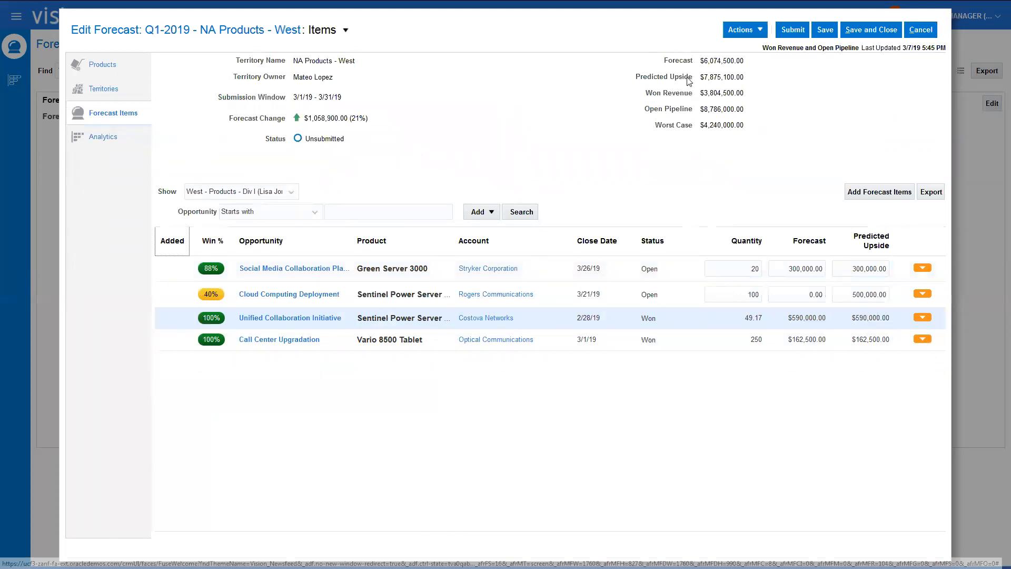
left_click(824, 30)
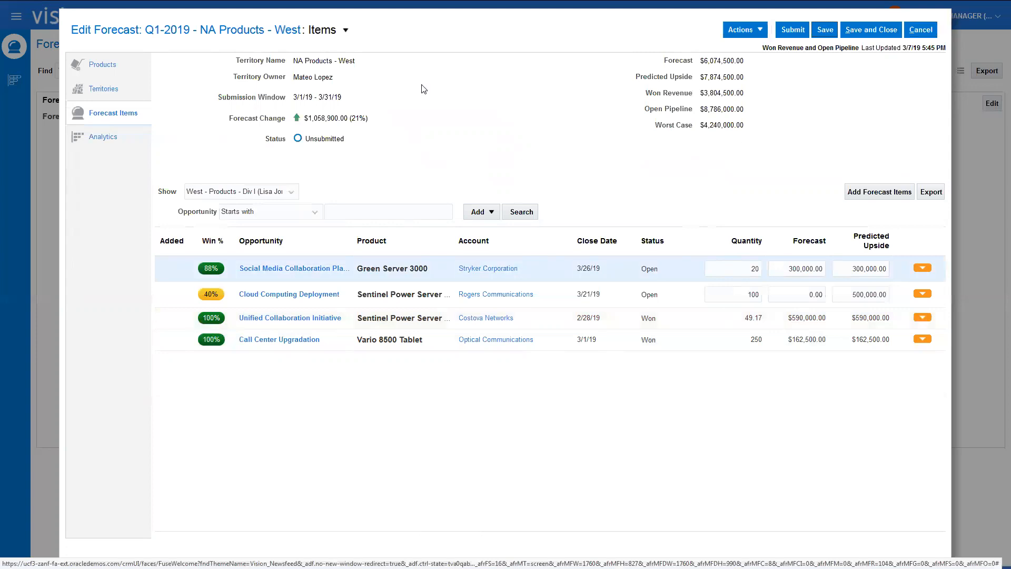
Step: View the next forecast, Q2-2019 due 2019-04-30, and return to the forecast overview
left_click(345, 30)
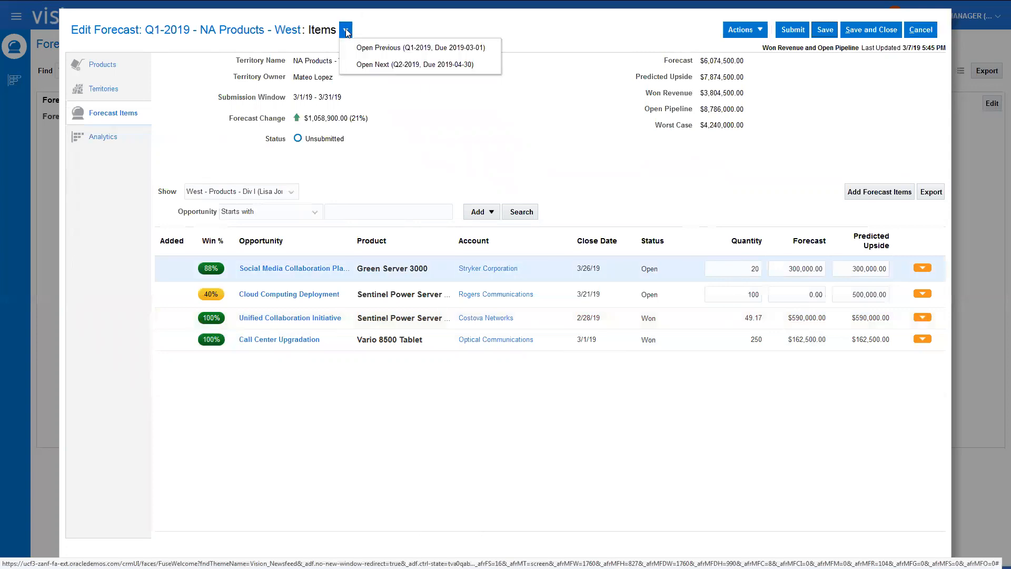
left_click(358, 65)
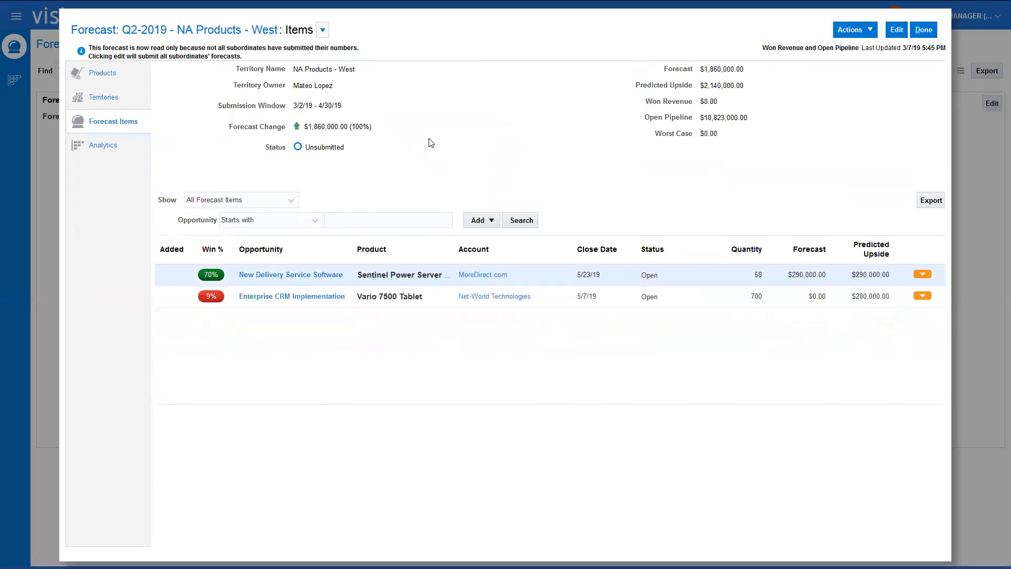
left_click(917, 31)
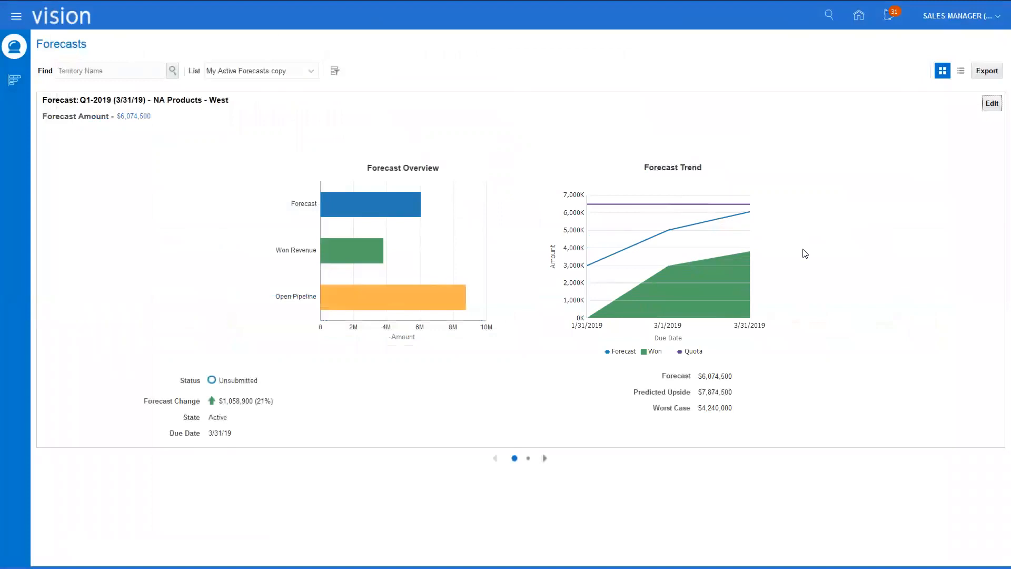
Step: Switch the browser from the Forecasts overview to the EPM Cloud page
key("alt+Tab")
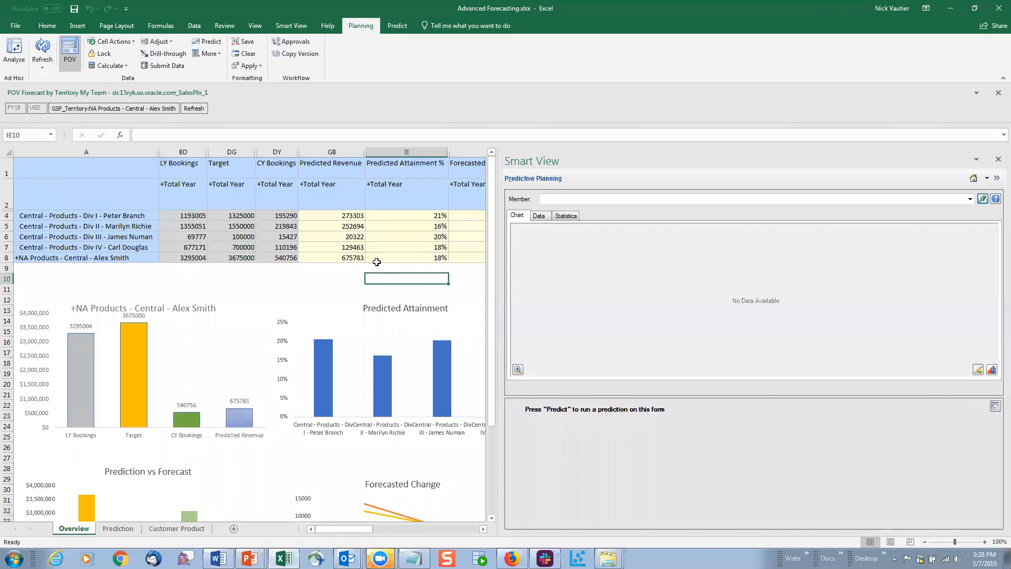
key("alt+Tab")
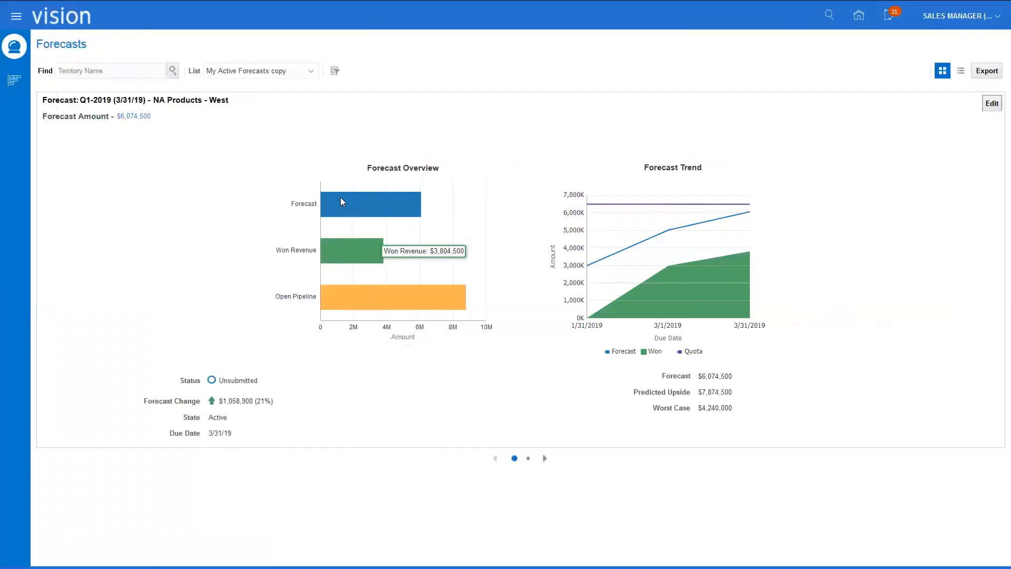
mouse_move(221, 1)
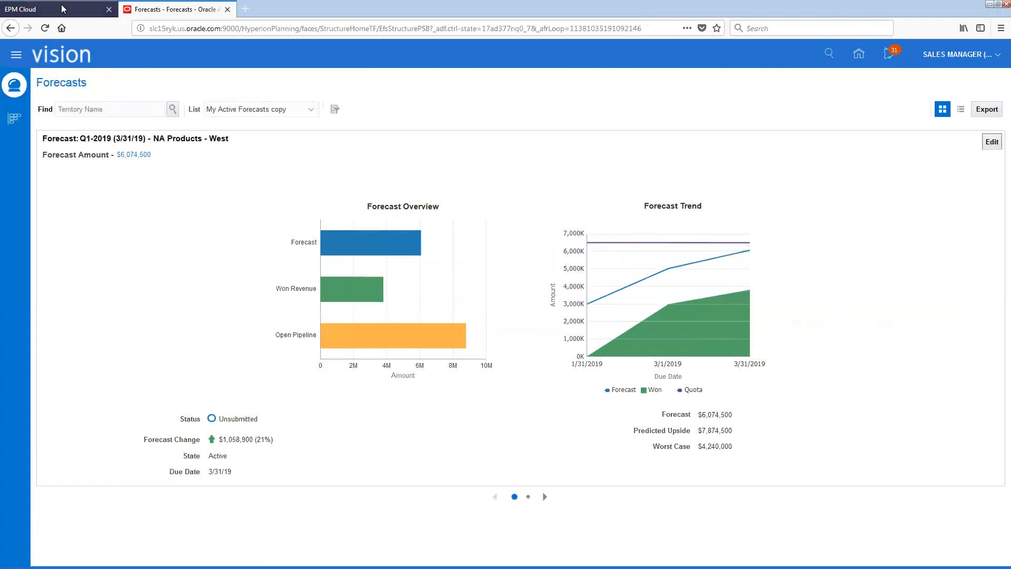
left_click(61, 9)
Step: Switch to the Advanced Forecasting.xlsx workbook in Excel and examine the Central - Products - Div I chart on the Prediction sheet
key("alt+Tab")
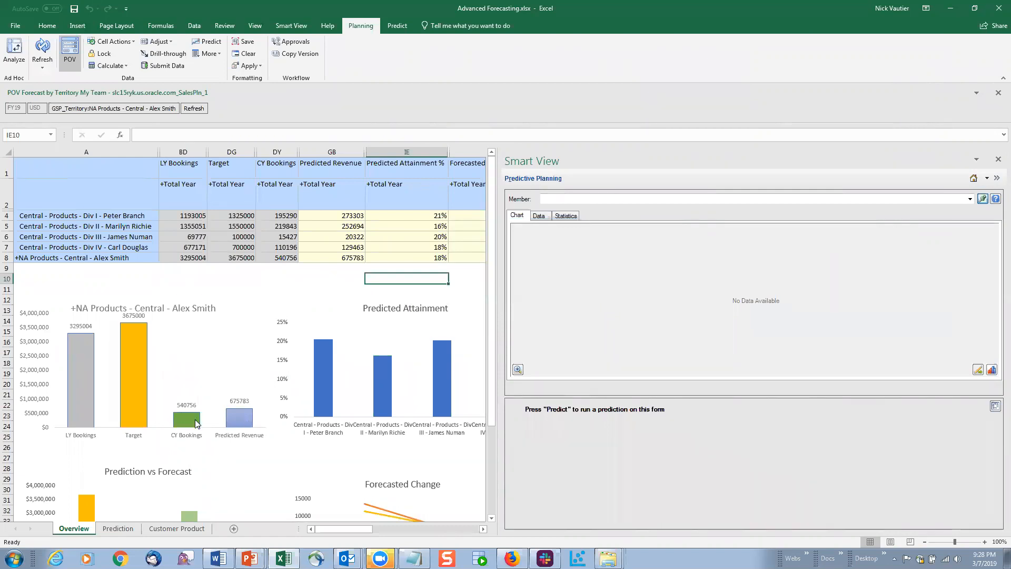
mouse_move(240, 417)
left_click(124, 521)
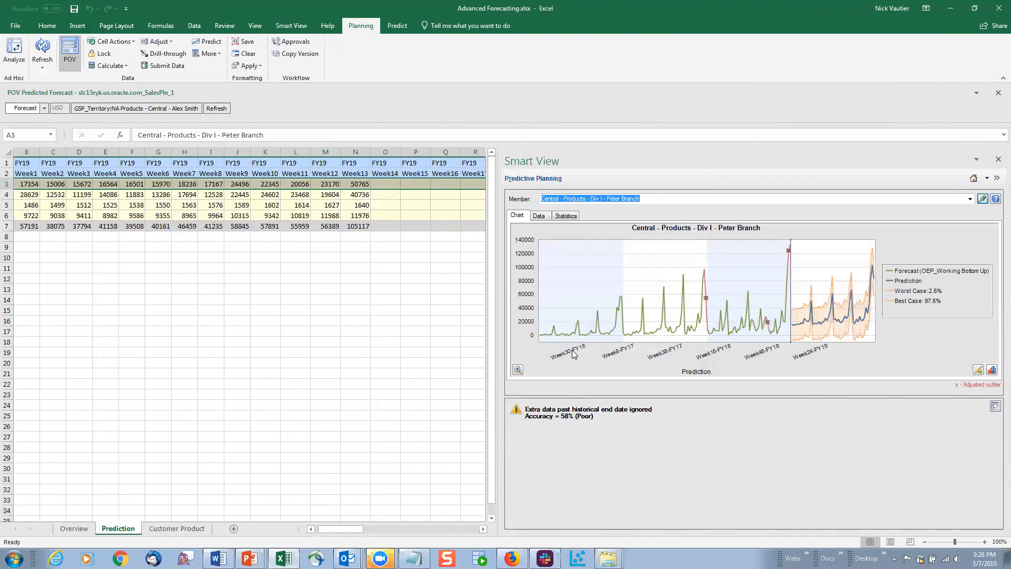
mouse_move(602, 319)
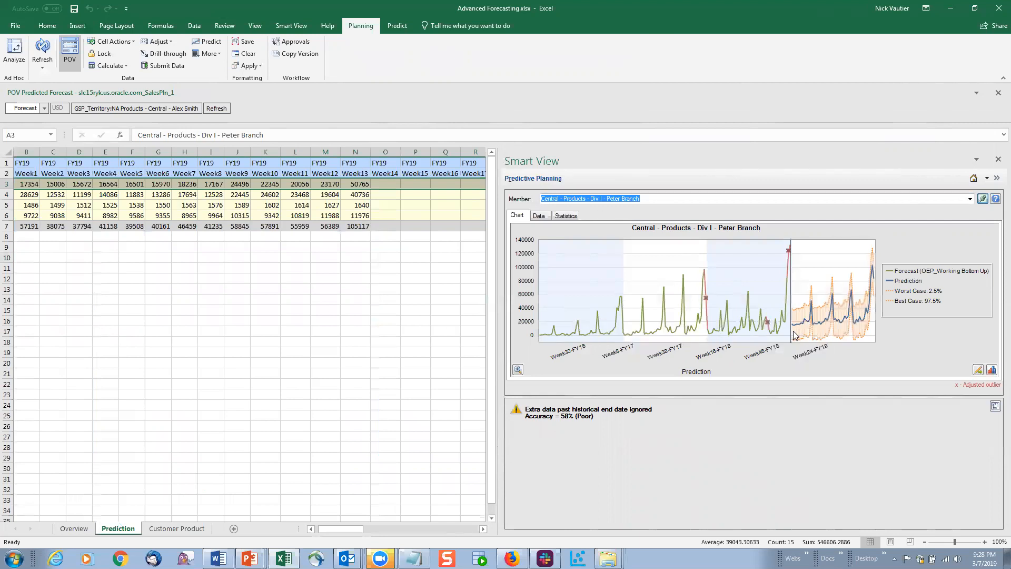
Step: Examine the future prediction series and its worst-case and best-case range on the Central - Products - Div I chart
mouse_move(799, 327)
mouse_move(871, 283)
mouse_move(842, 297)
mouse_move(812, 305)
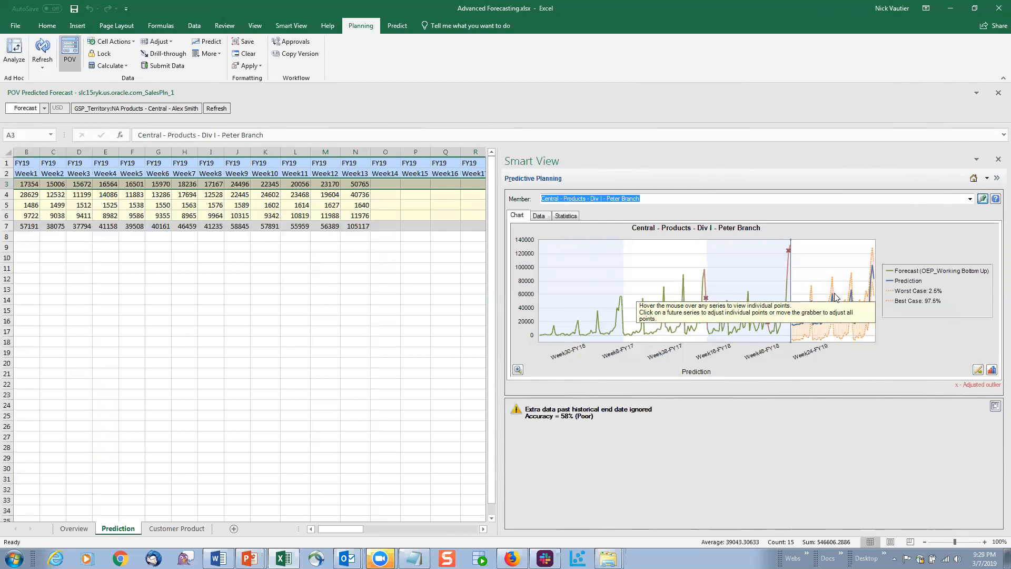
left_click(872, 269)
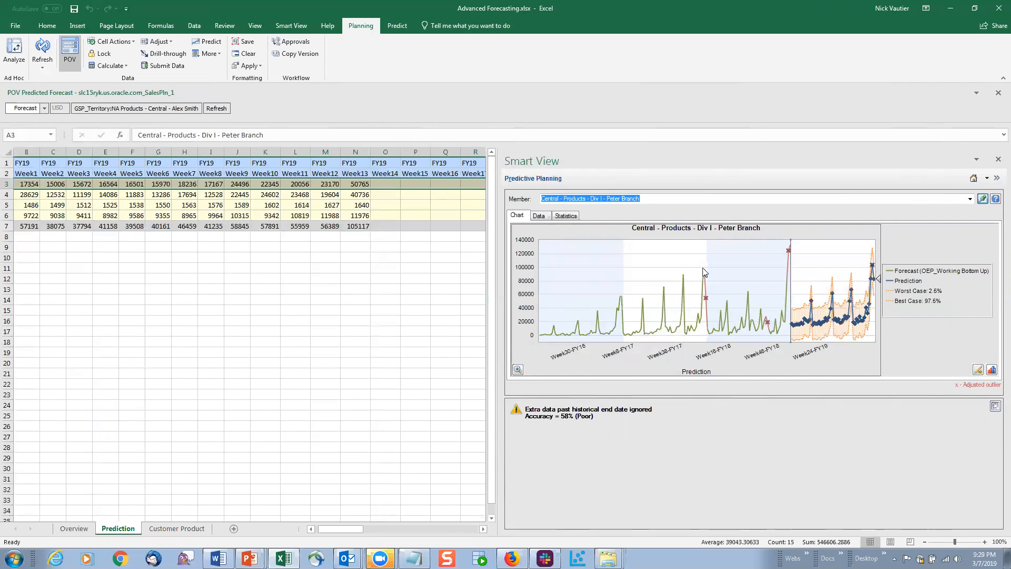
left_click(819, 256)
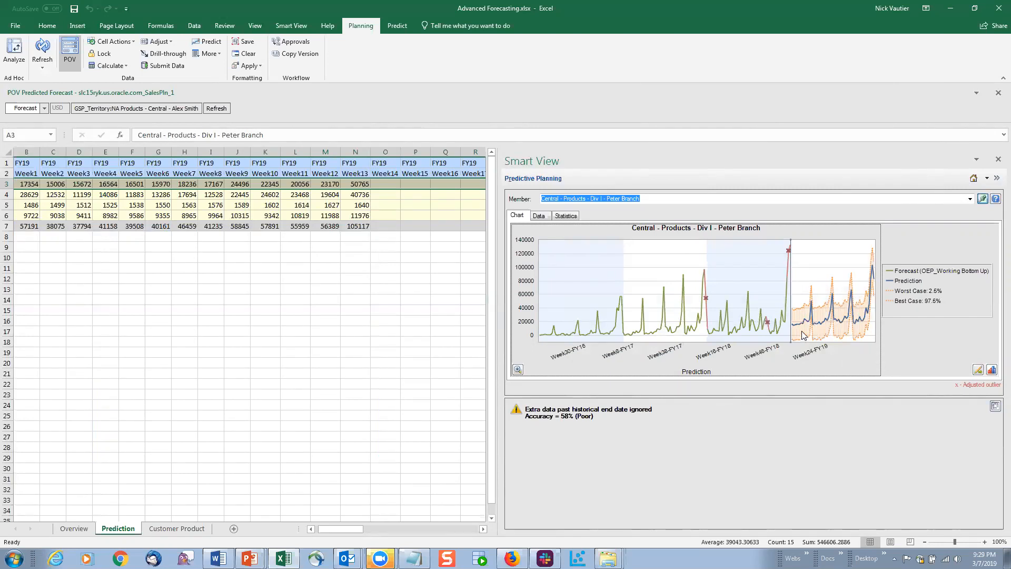
Step: Display the Central - Products - Div II prediction and lower its Week13-FY19 point to about 46,400
left_click(970, 199)
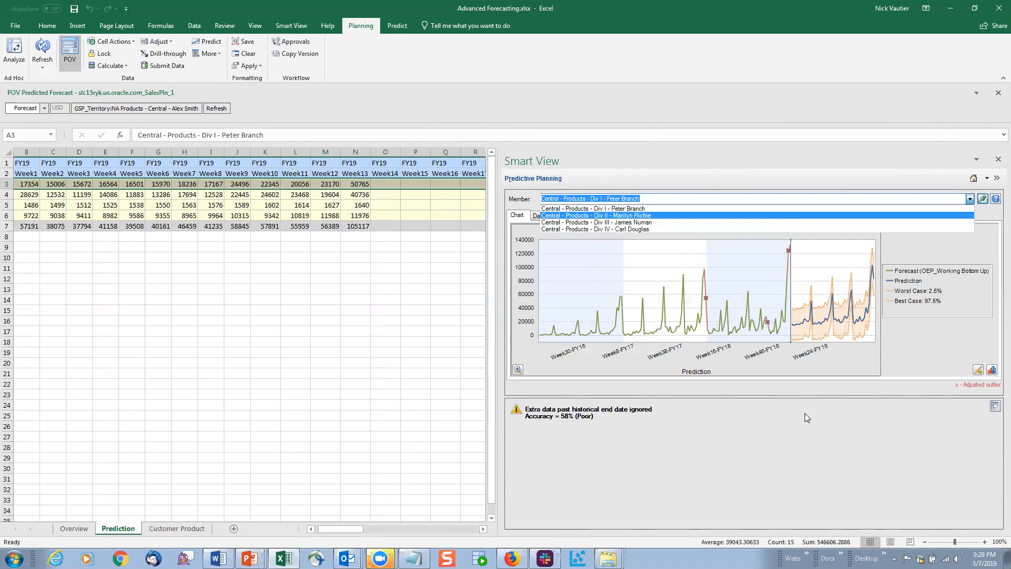
key("Return")
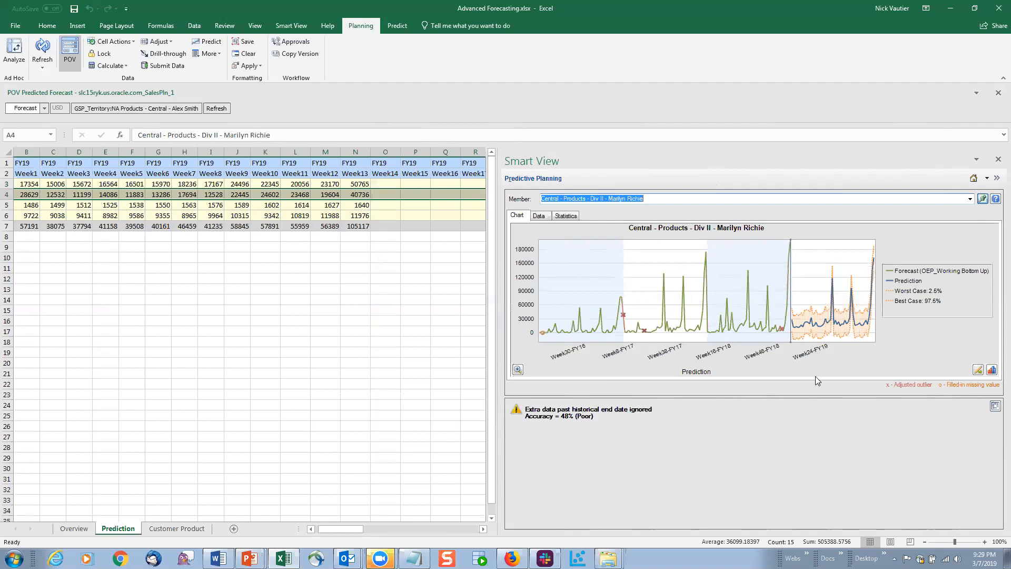
left_click(888, 355)
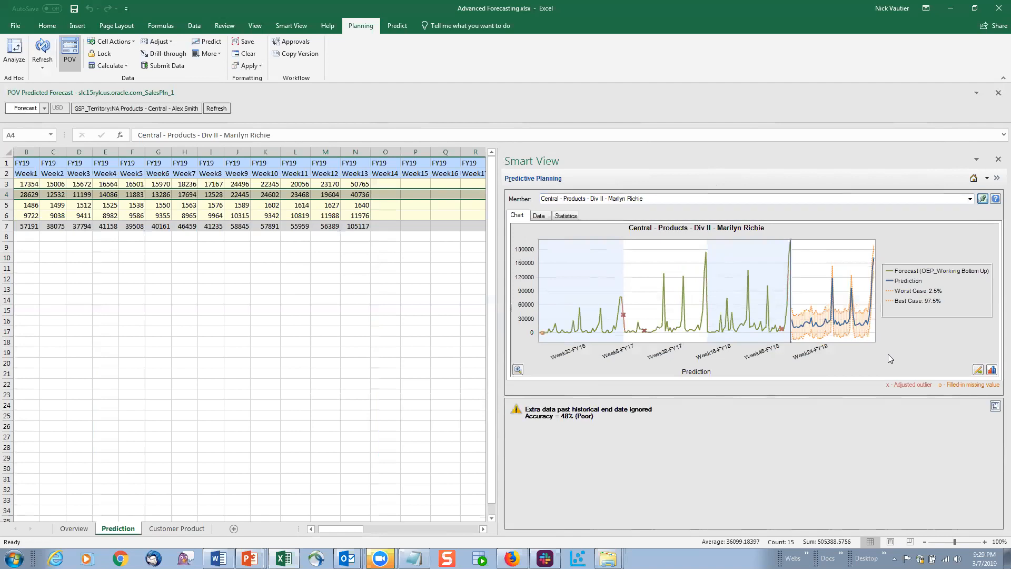
left_click(813, 323)
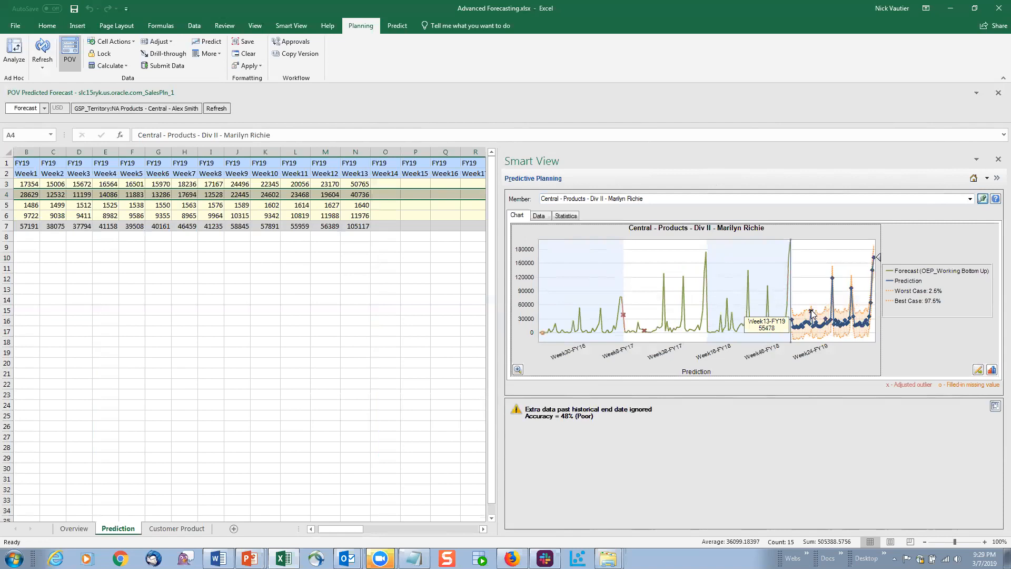
left_click_drag(812, 310, 811, 311)
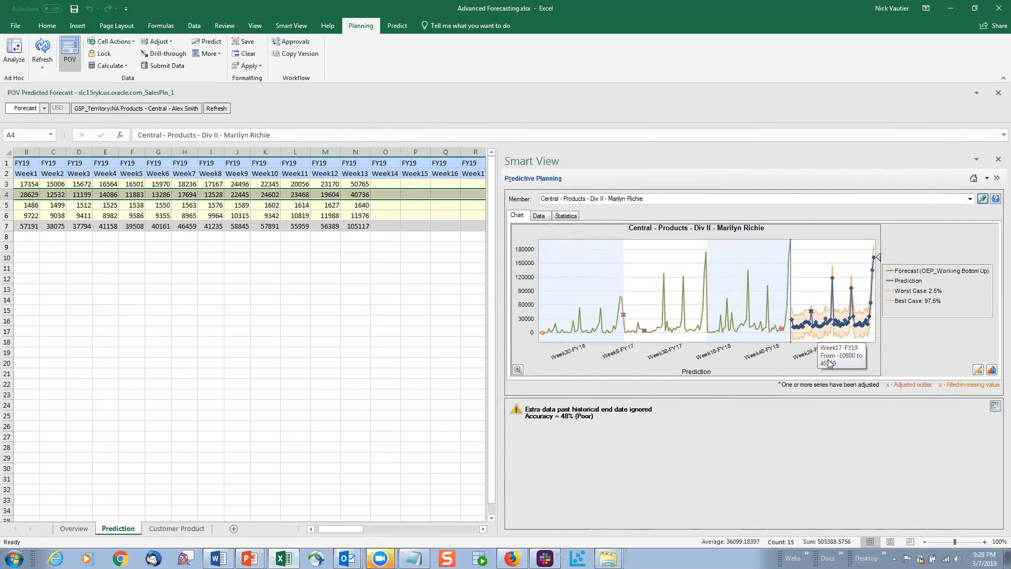
Step: Review the accuracy and best-method statistics of the Div II prediction and return to its chart
left_click(567, 216)
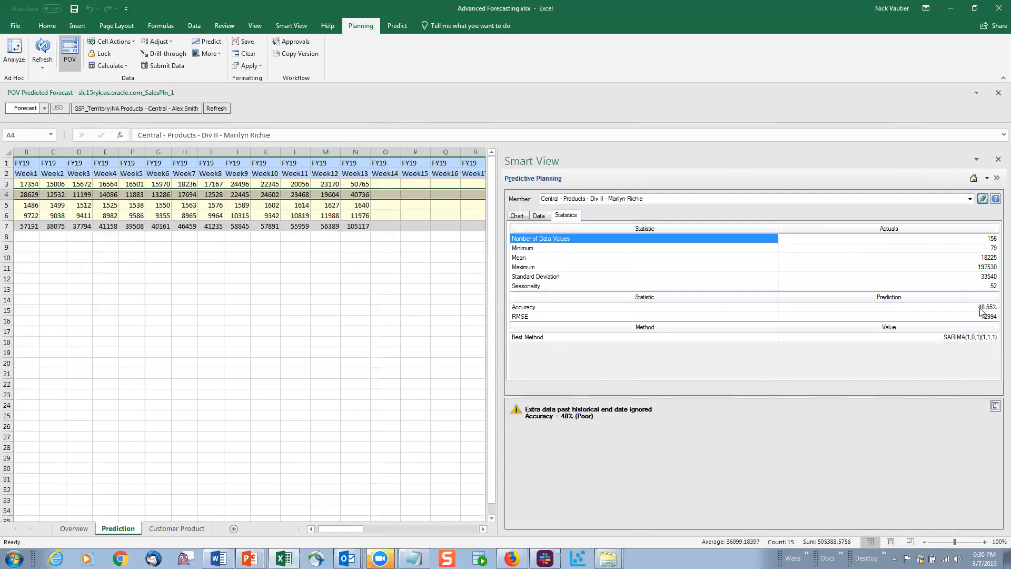
left_click(518, 215)
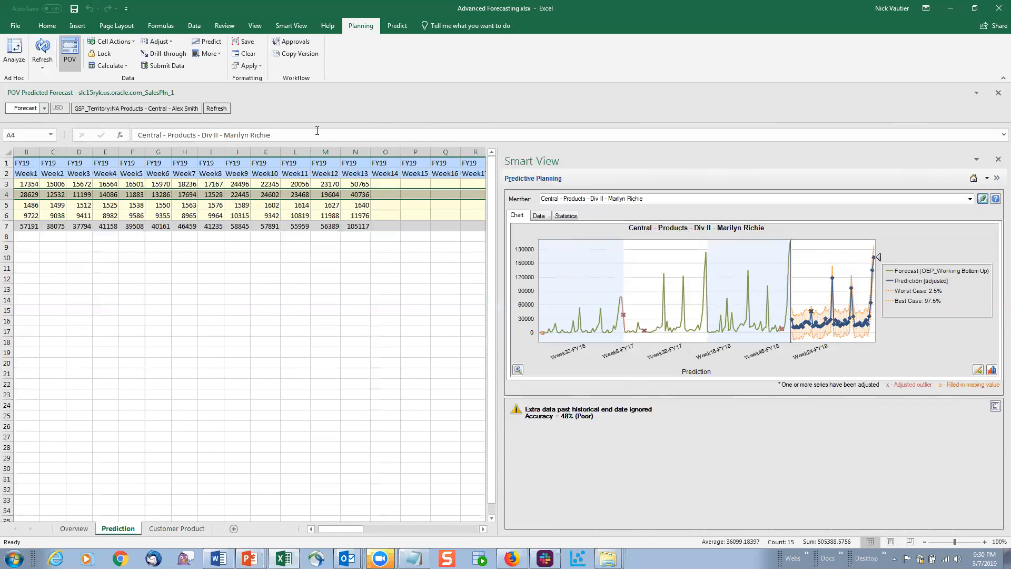
Step: Paste the prediction for all members over the entire range of 52 periods into the Forecast (OEP_Working Bottom Up) scenario and submit the data
left_click(397, 26)
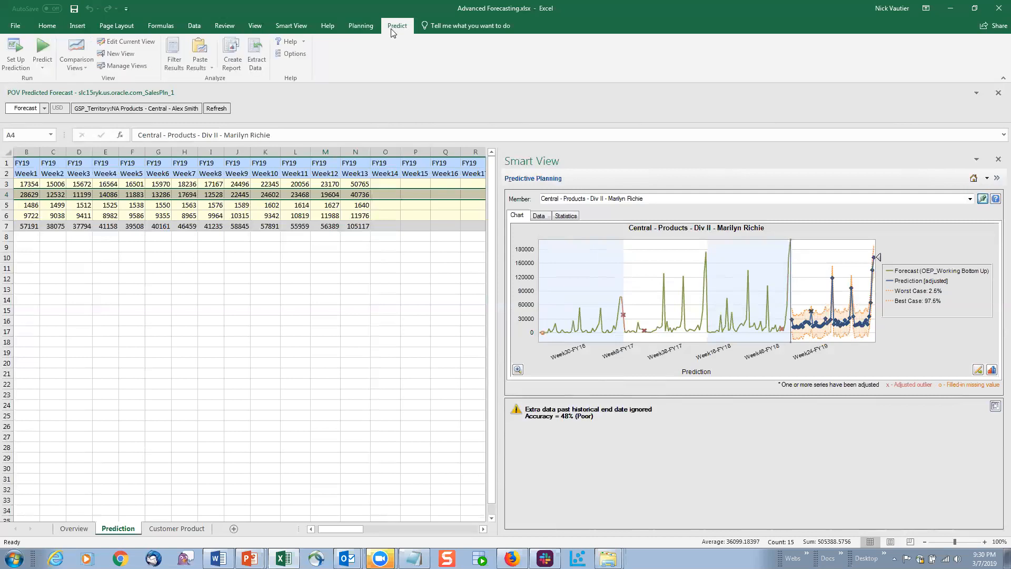
left_click(197, 67)
left_click(215, 94)
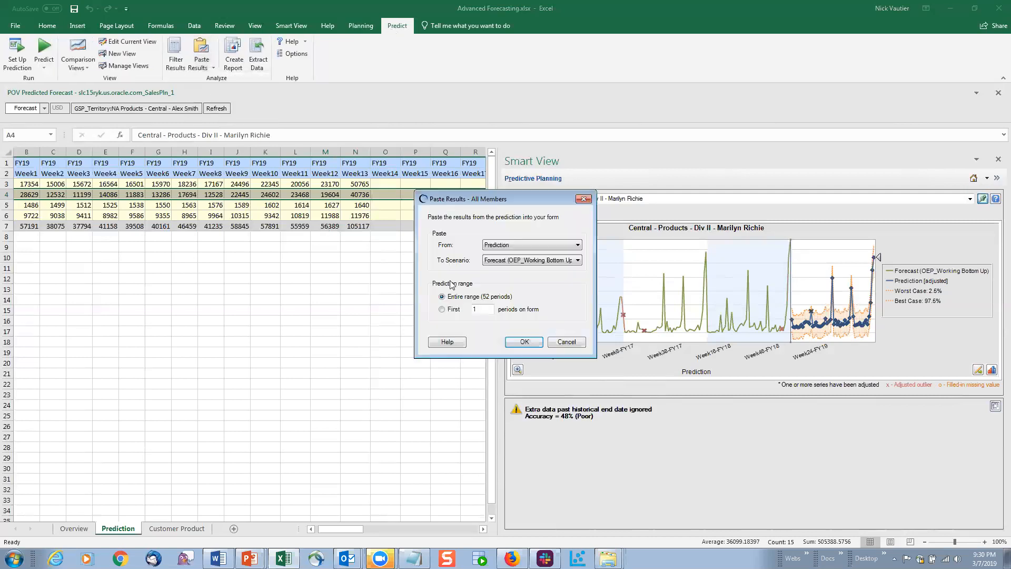
left_click(525, 340)
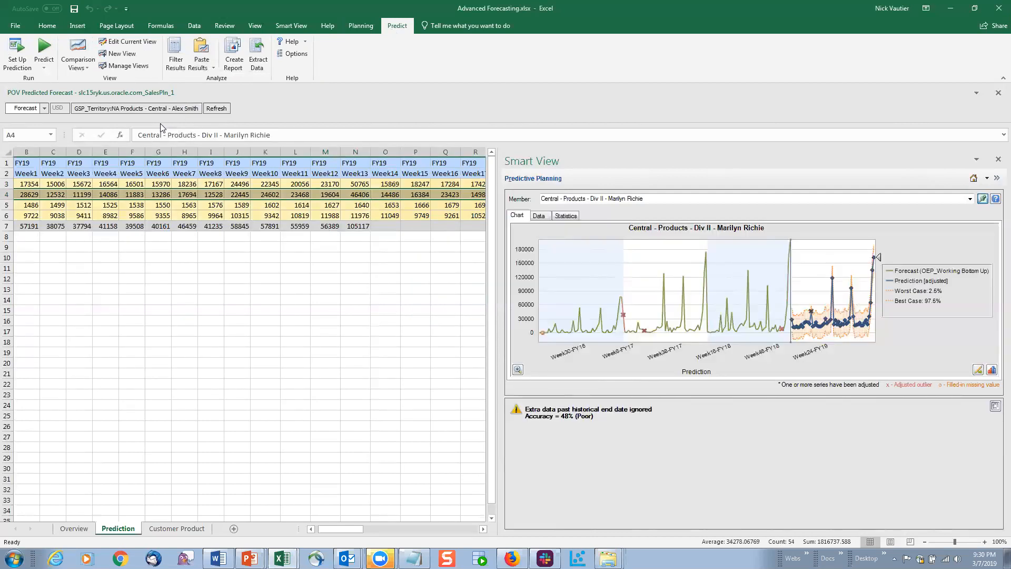
left_click(364, 24)
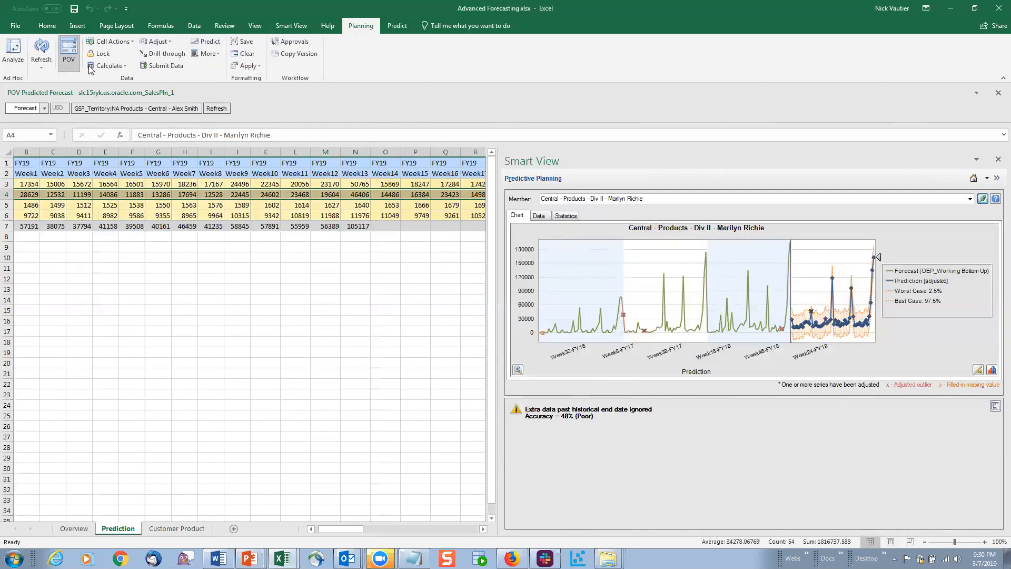
left_click(163, 65)
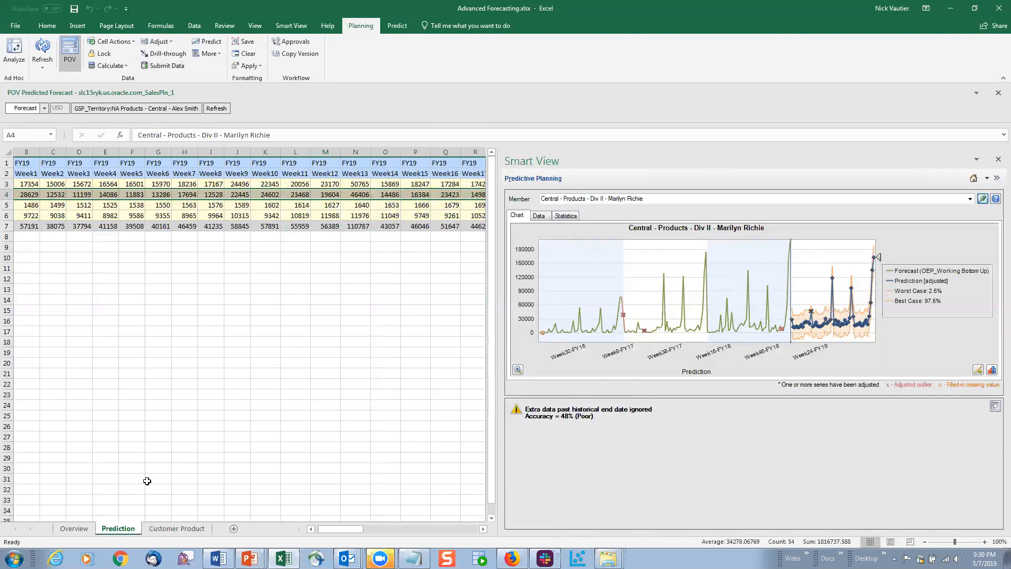
Step: Refresh the Overview sheet with the submitted data and close the Smart View pane
left_click(74, 529)
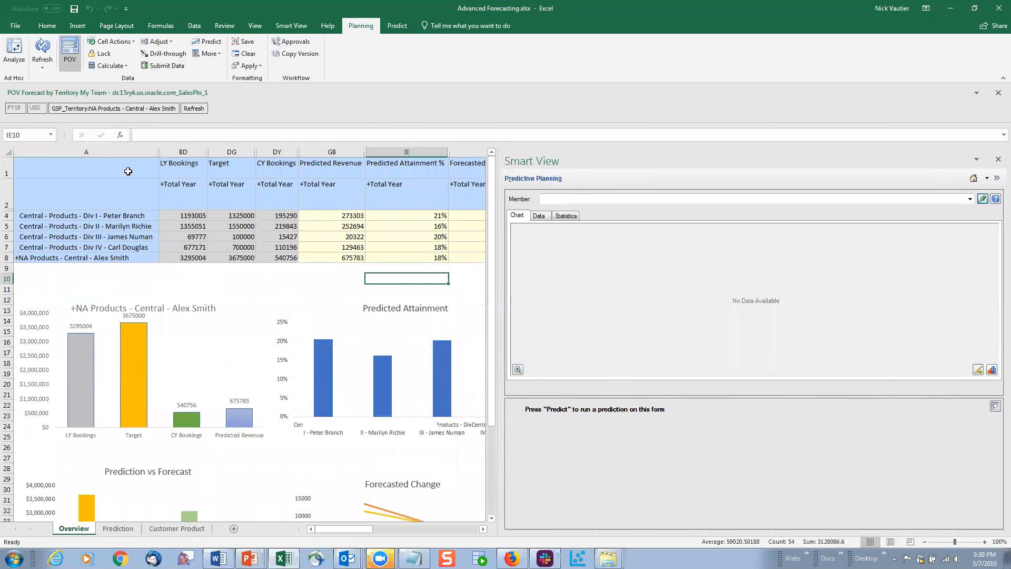
left_click(42, 51)
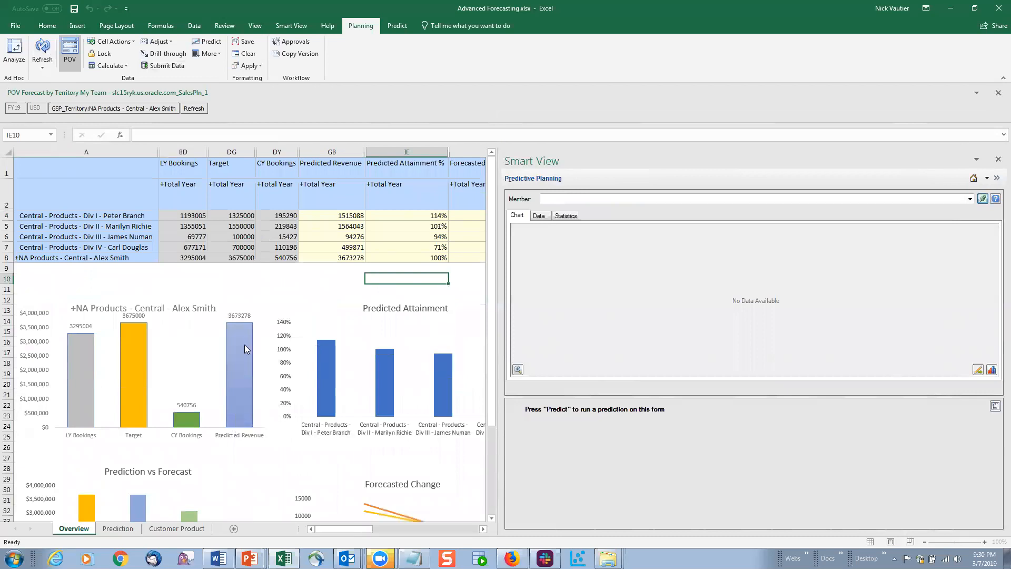
left_click(997, 160)
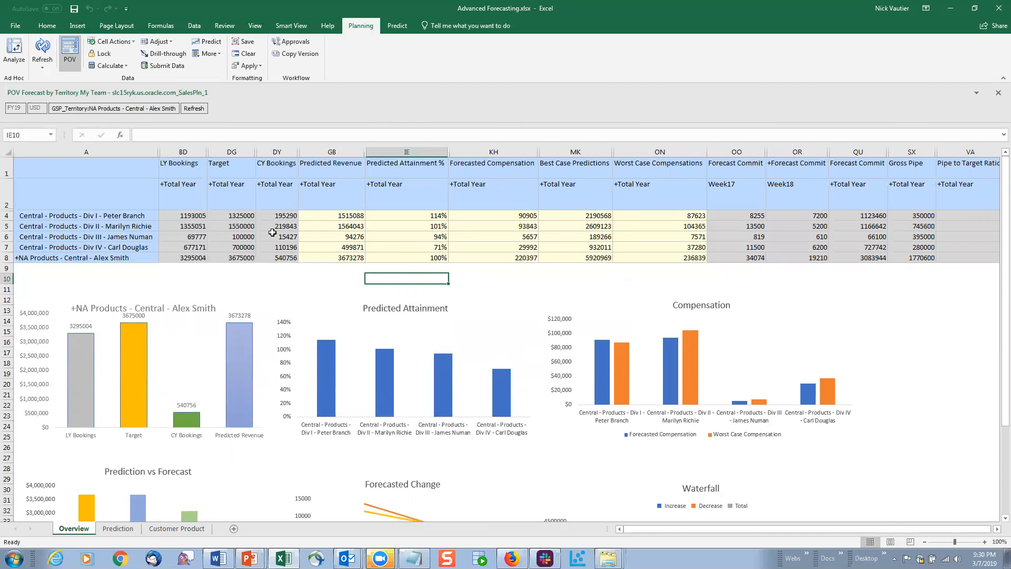
Step: Examine the Overview charts and compare the Forecast Commit, Gross Pipe and Predicted Revenue values by division
scroll(444, 446, "down", 3)
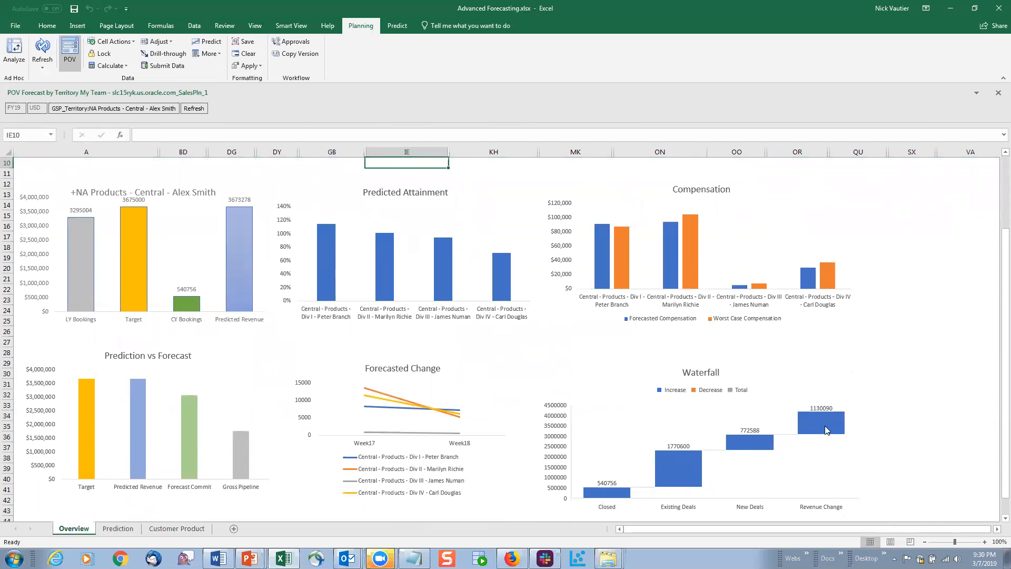
scroll(824, 424, "up", 3)
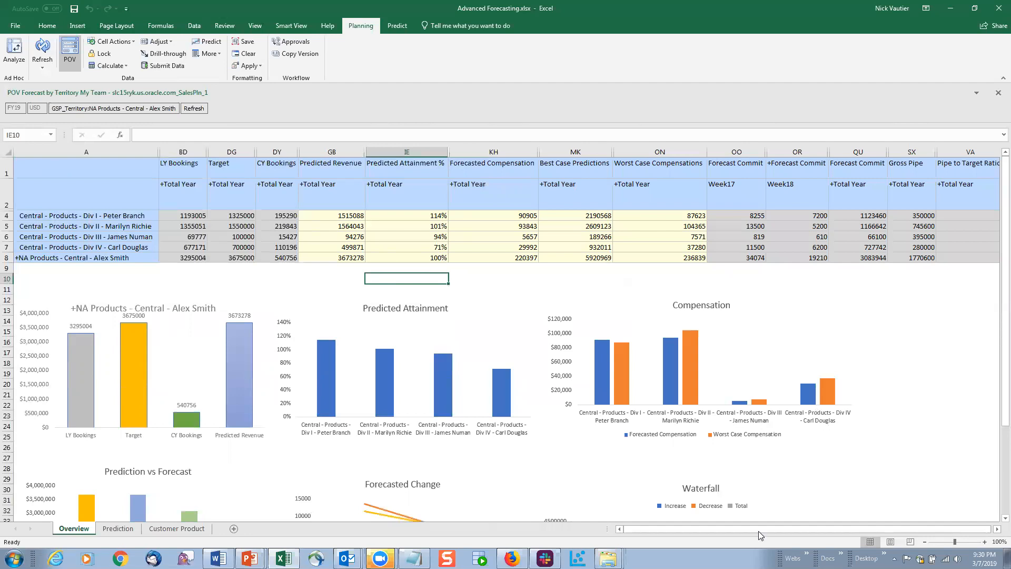
left_click_drag(712, 530, 718, 530)
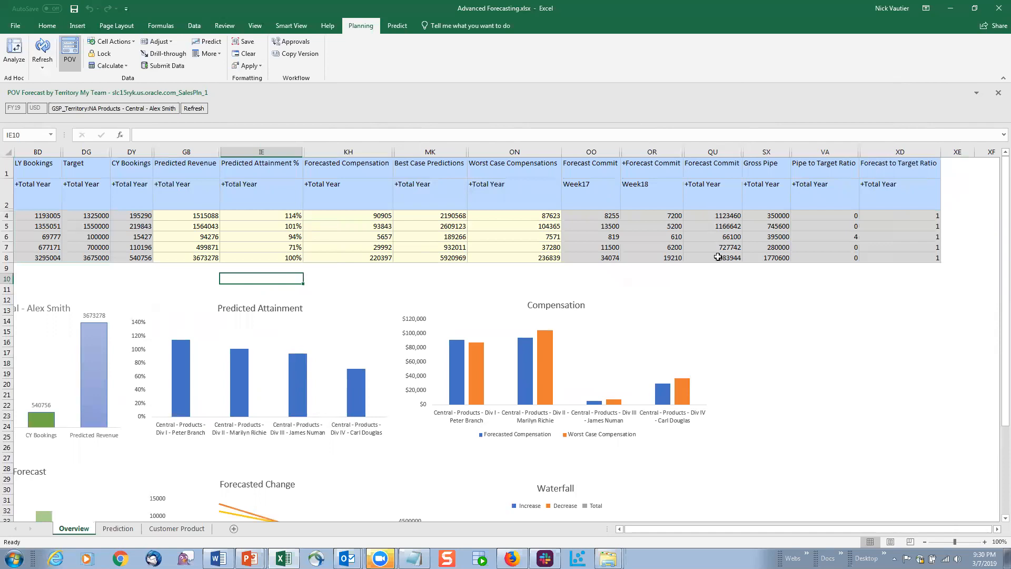
left_click_drag(716, 217, 768, 213)
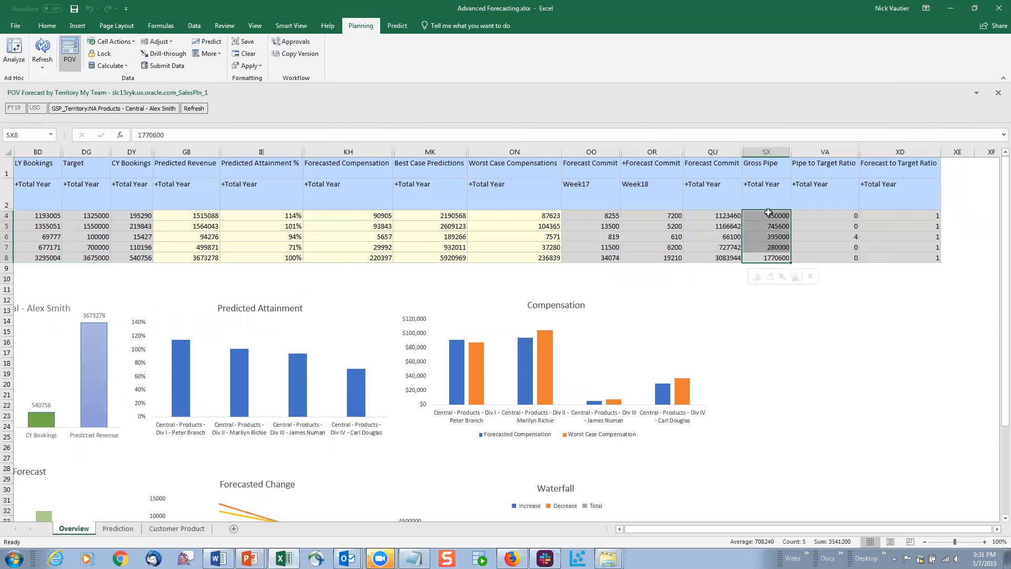
left_click_drag(200, 215, 208, 257)
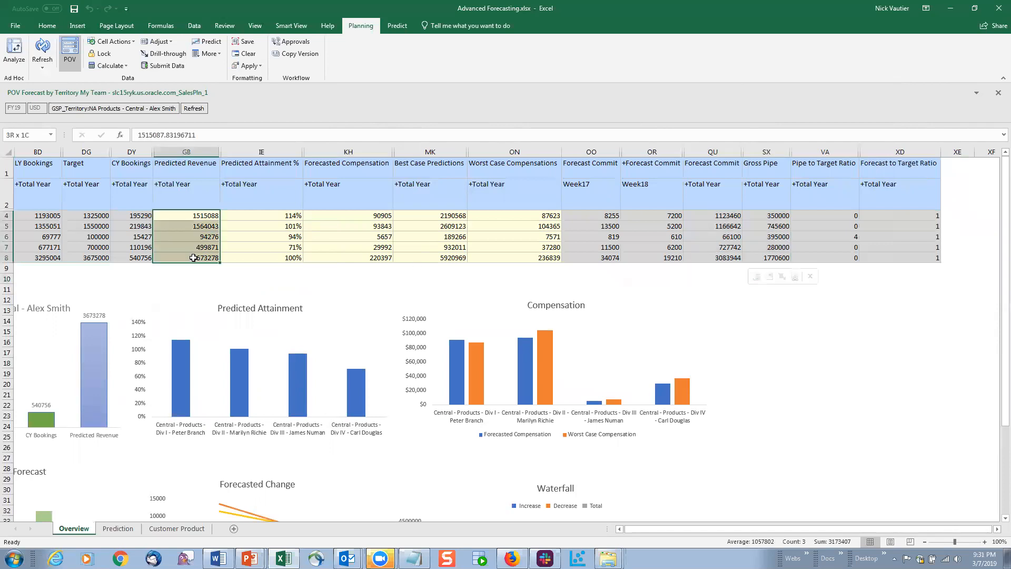